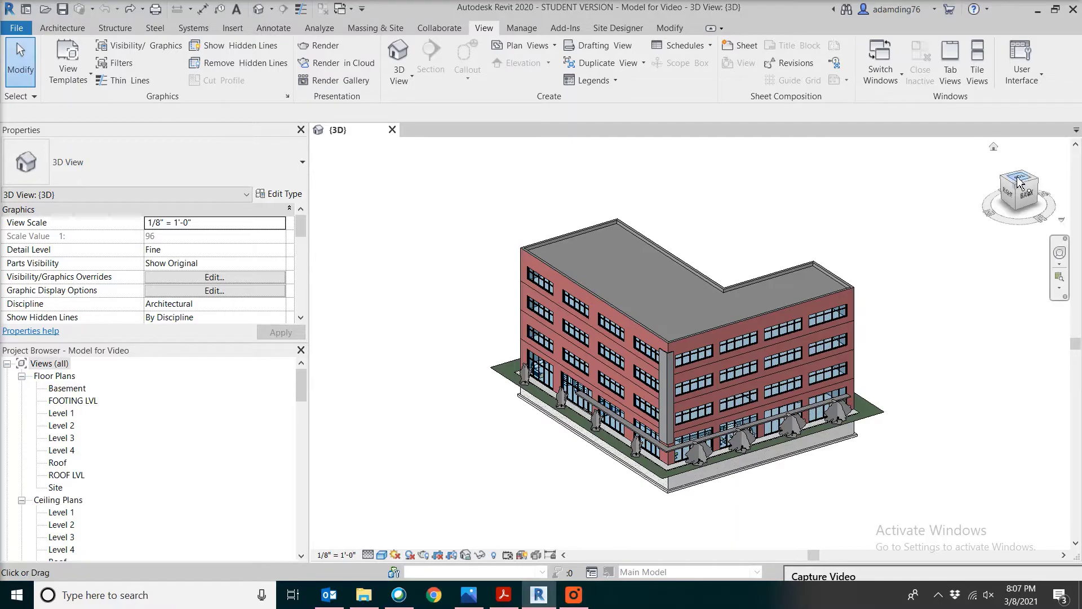
Step: Examine the building's foundation from opposite sides in 3D, and open the FOOTING LVL floor plan showing the wall footings
scroll(679, 480, "up", 3)
scroll(679, 480, "down", 4)
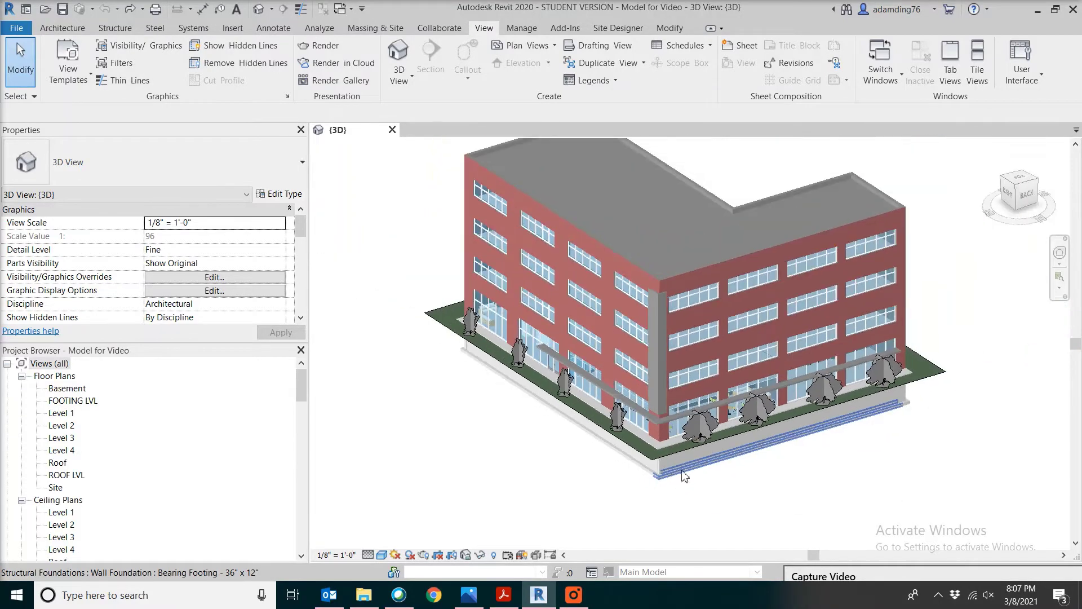
mouse_move(1018, 191)
left_mouse_down()
mouse_move(1029, 206)
mouse_move(1023, 231)
mouse_move(990, 198)
left_mouse_up()
left_click(990, 198)
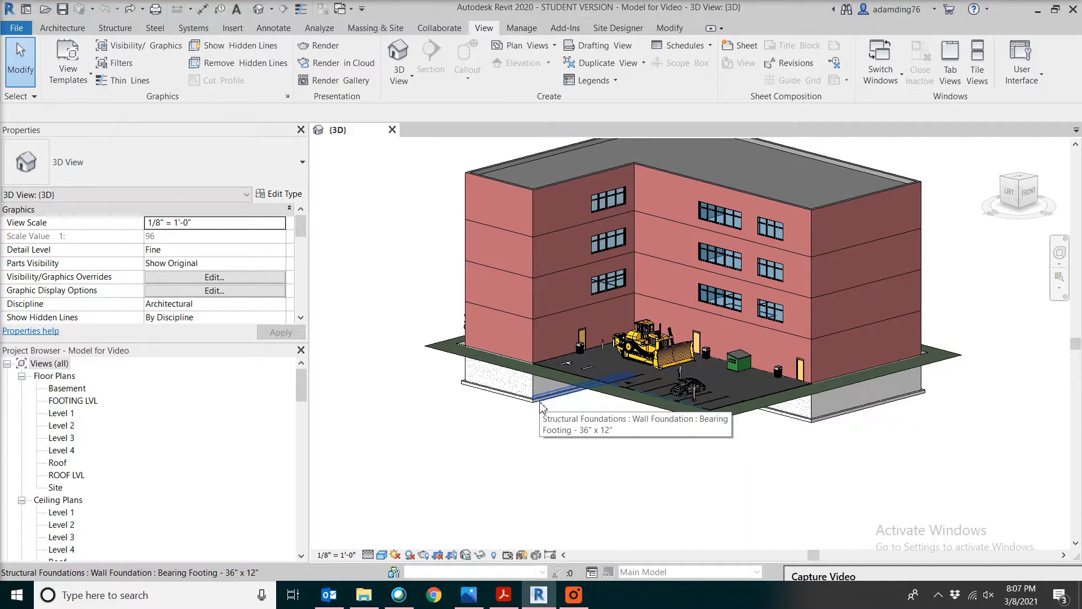
double_click(70, 400)
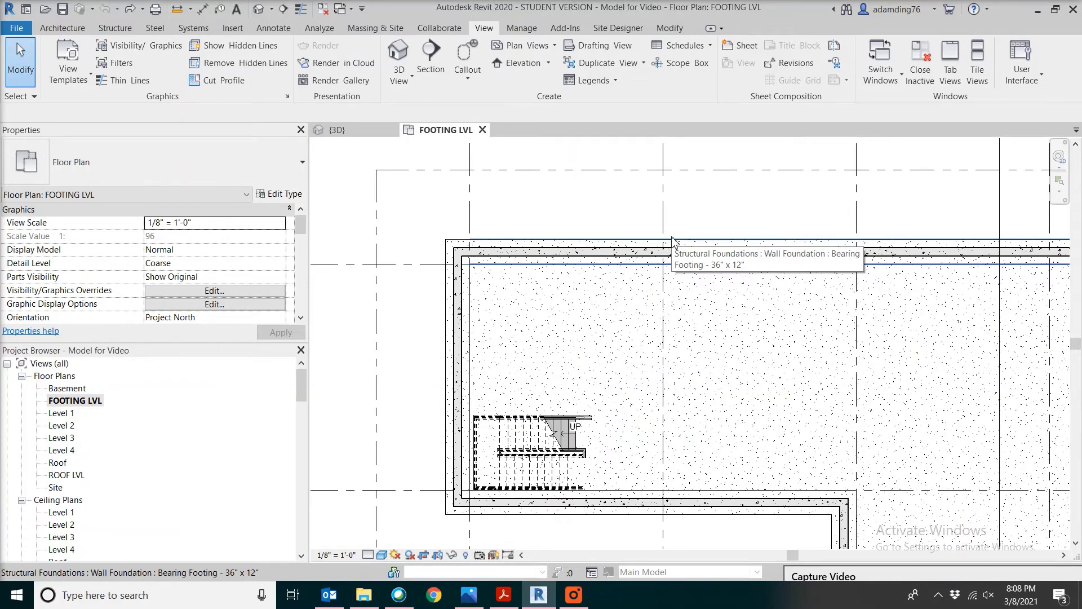
scroll(672, 240, "down", 5)
left_click(863, 434)
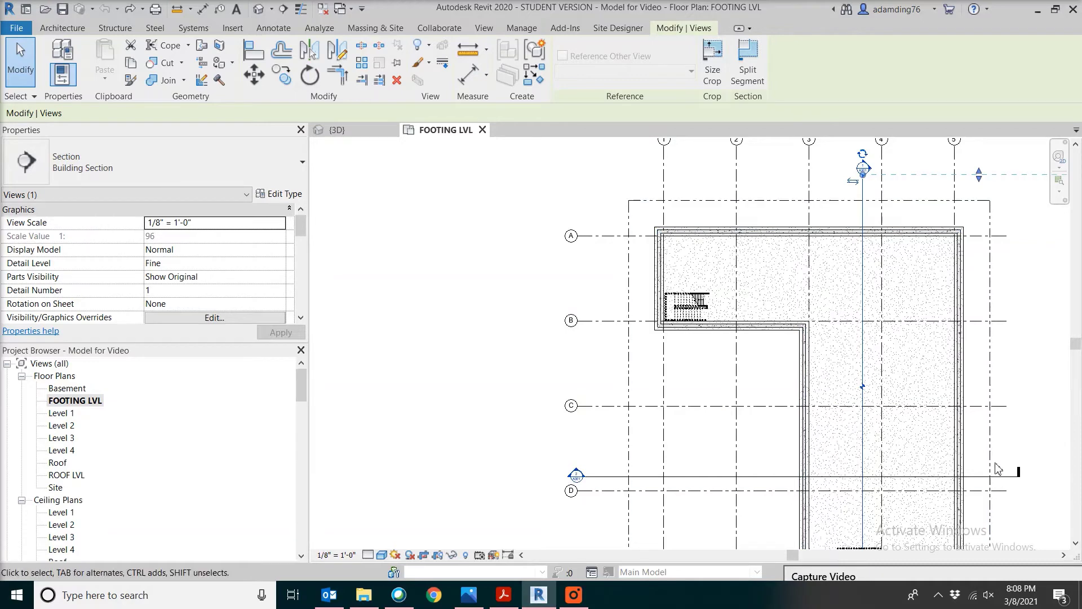
left_click(1075, 543)
Step: Create a material takeoff for the Structural Foundations category named "3.1 Strip Ftg Material Takeoff"
left_click(490, 31)
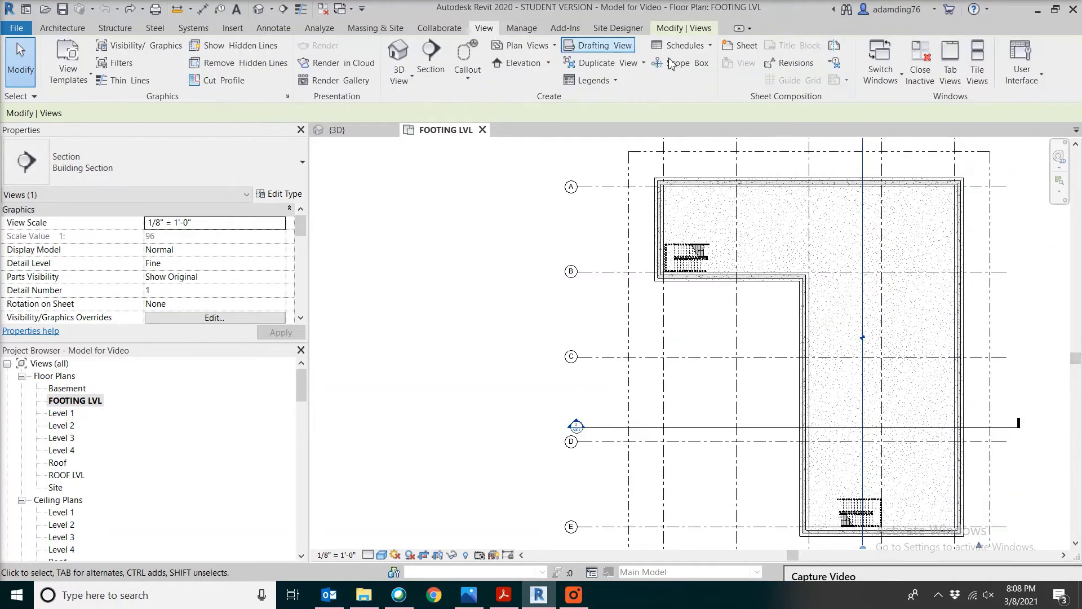
left_click(710, 46)
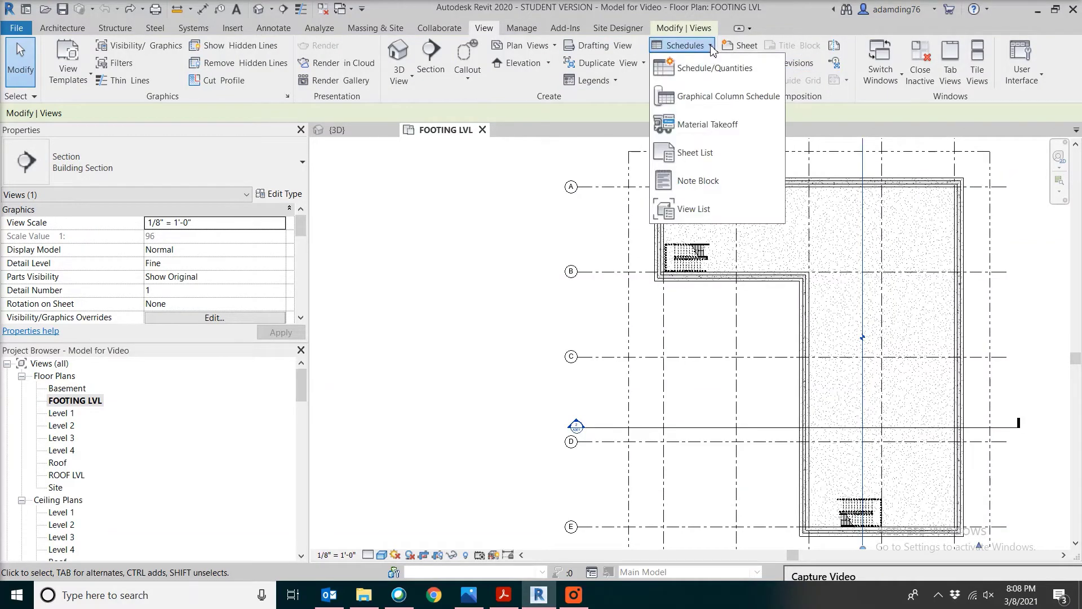
left_click(700, 130)
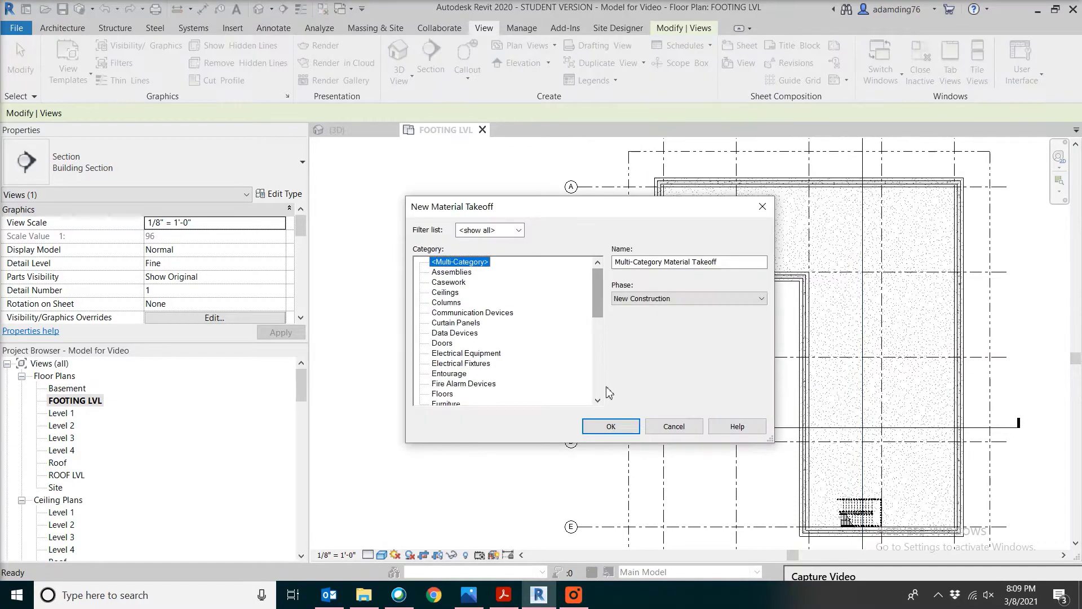
left_click(599, 388)
left_click(599, 388)
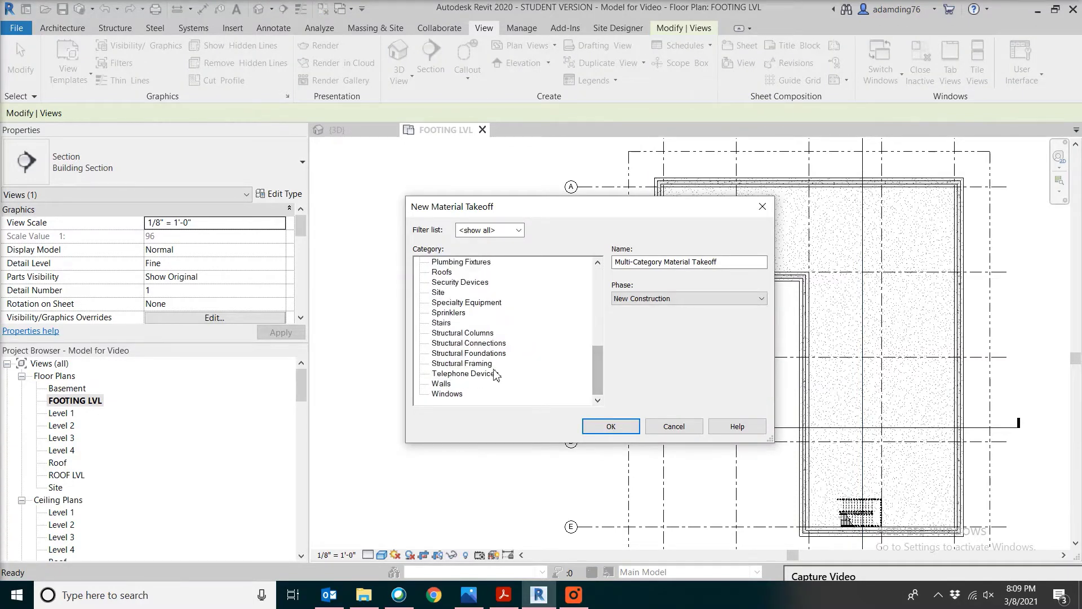
left_click(484, 355)
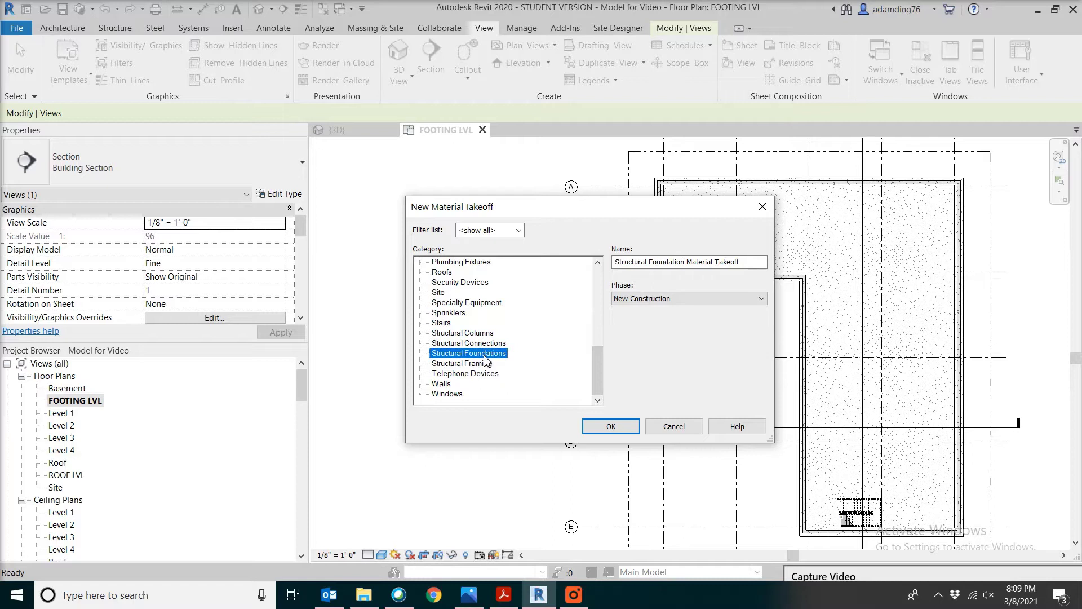
left_click_drag(614, 261, 674, 261)
type("3.1 Strip Ftg")
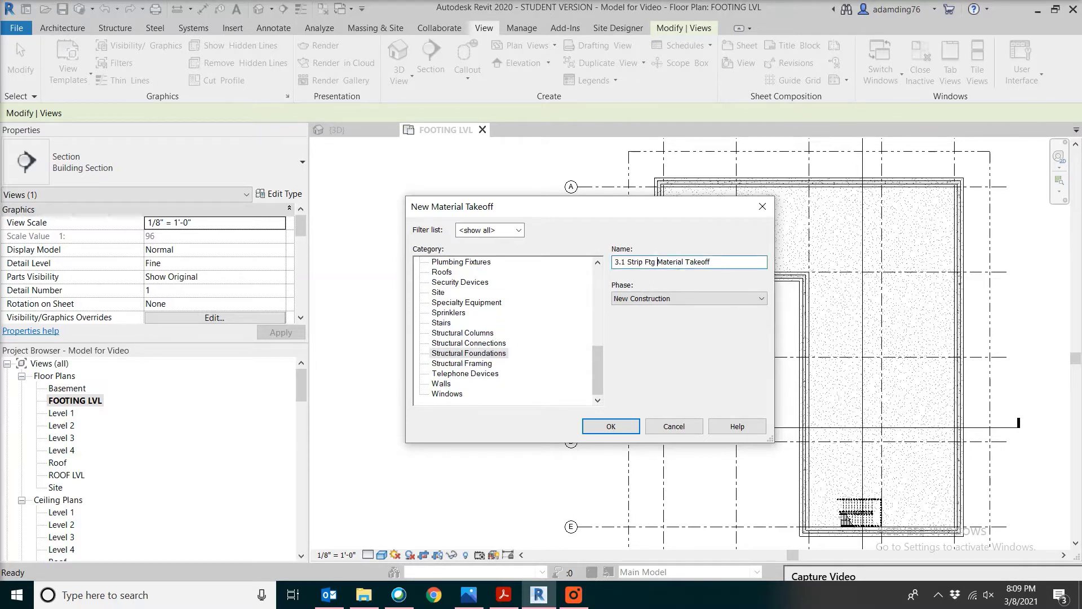
left_click(613, 427)
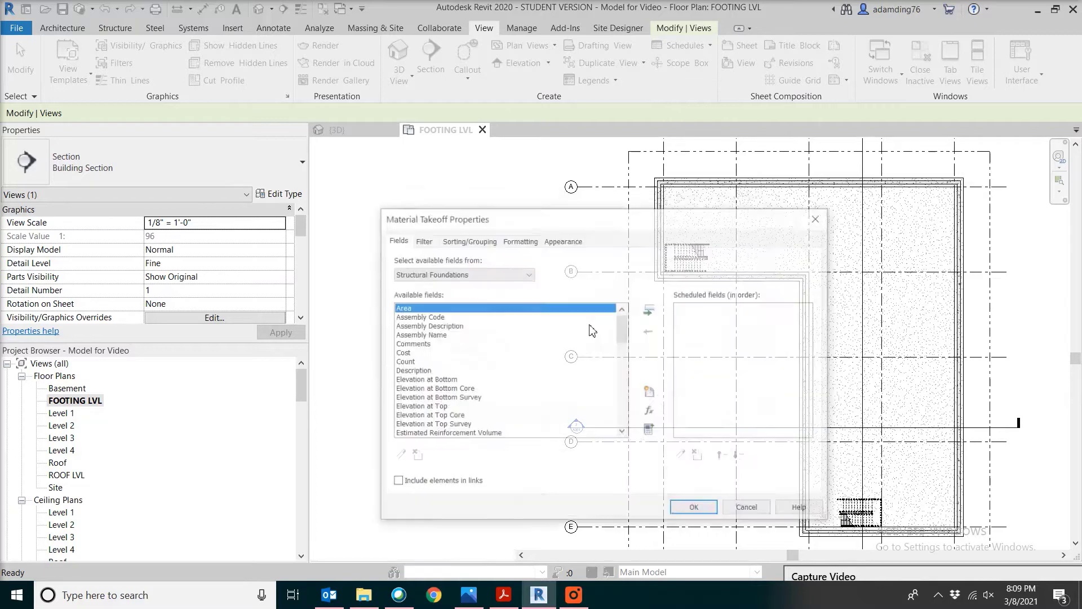
Step: Add Assembly Code, Assembly Description, and Family and Type to the takeoff's scheduled fields
left_click(532, 316)
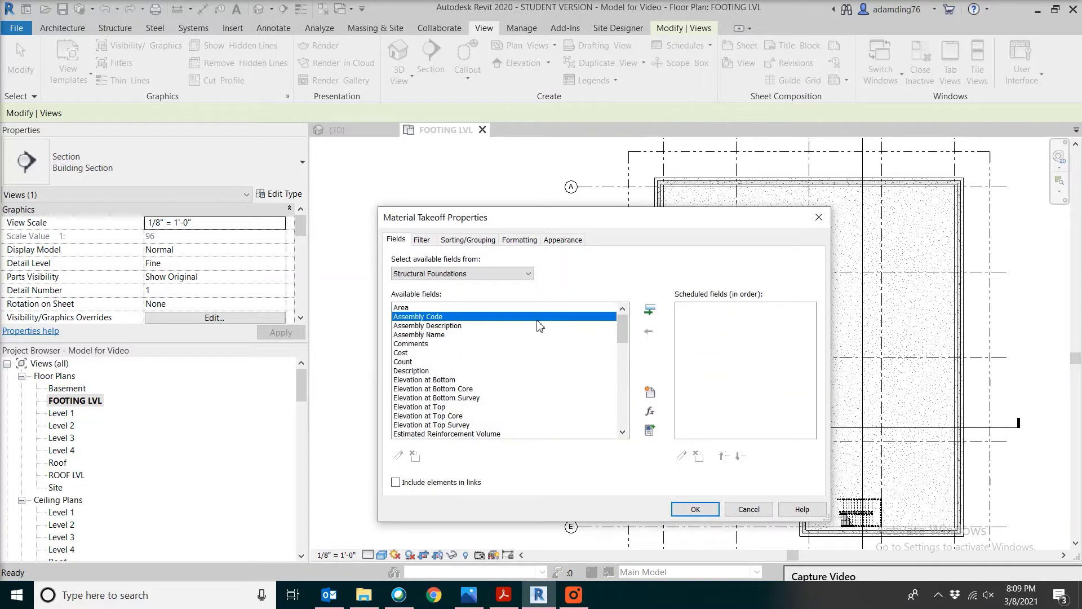
left_click(650, 313)
left_click(651, 313)
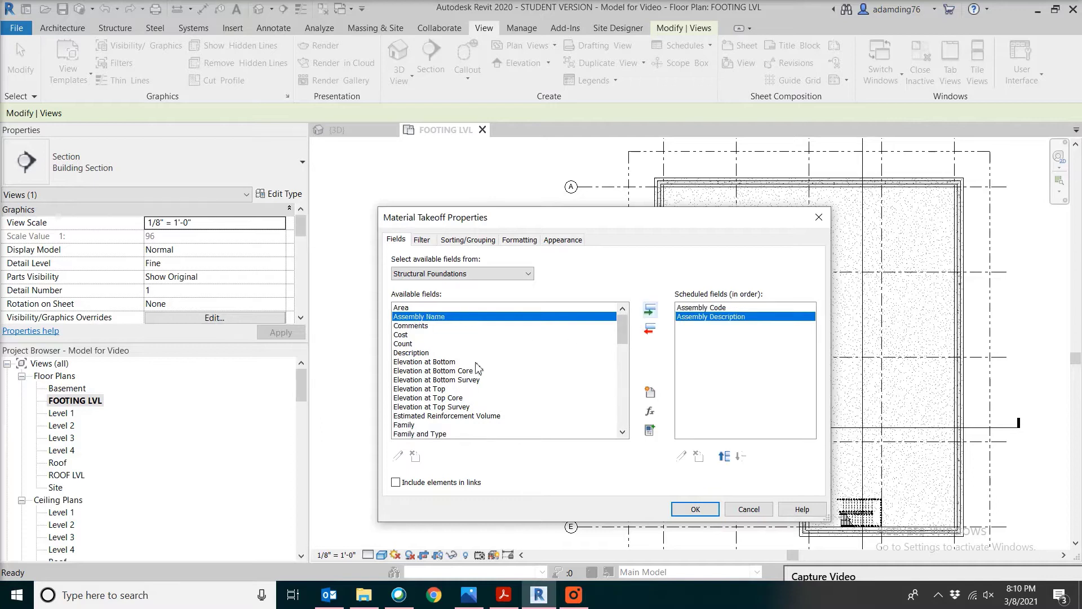
left_click(652, 312)
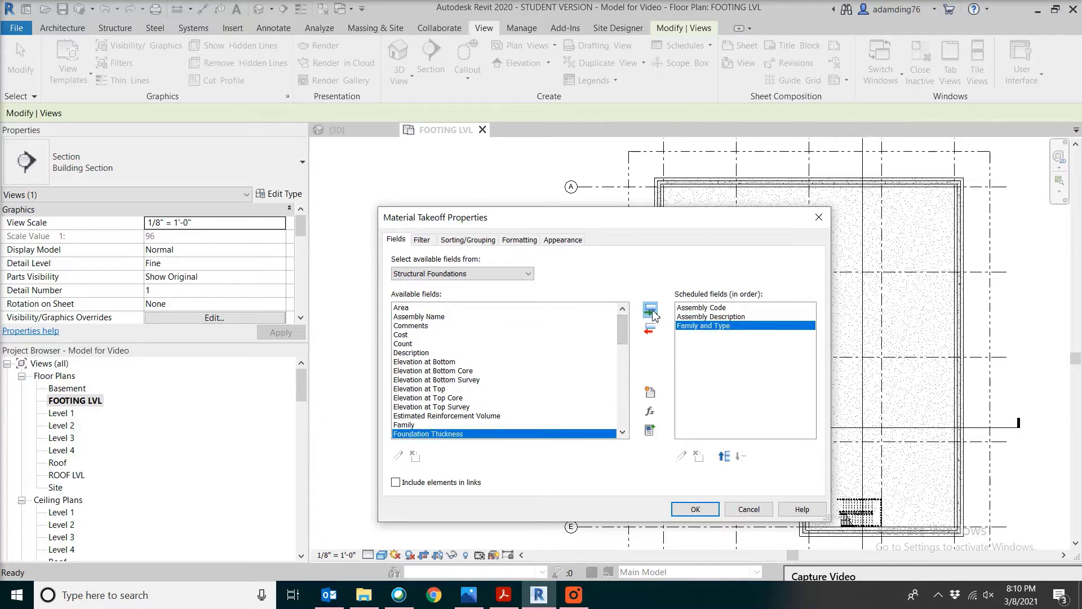
Step: Add the Length, Width and Foundation Thickness fields to the takeoff after Family and Type
left_click(623, 422)
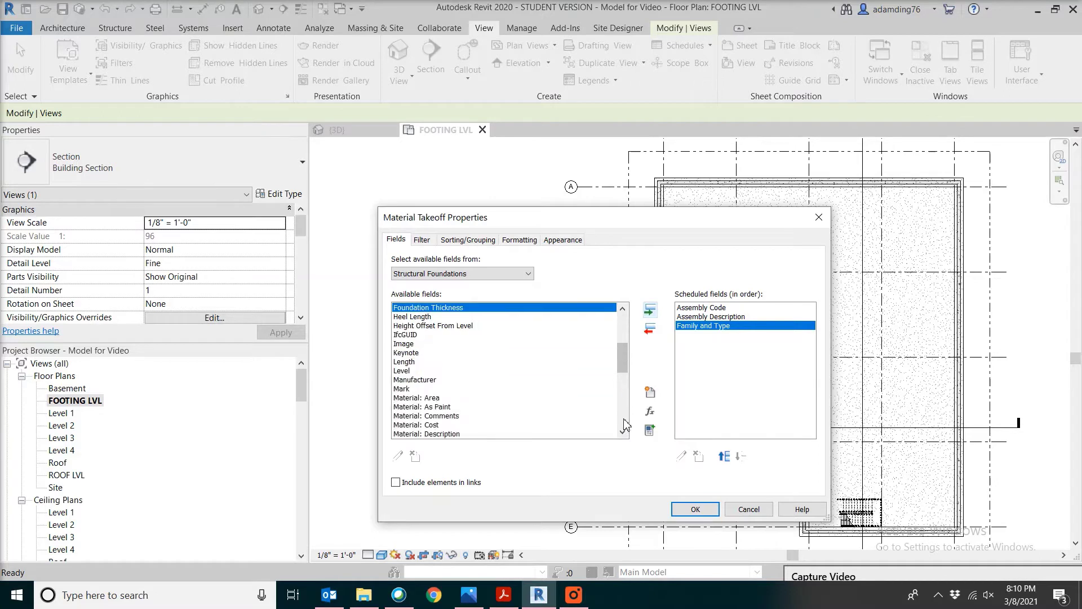
left_click(420, 363)
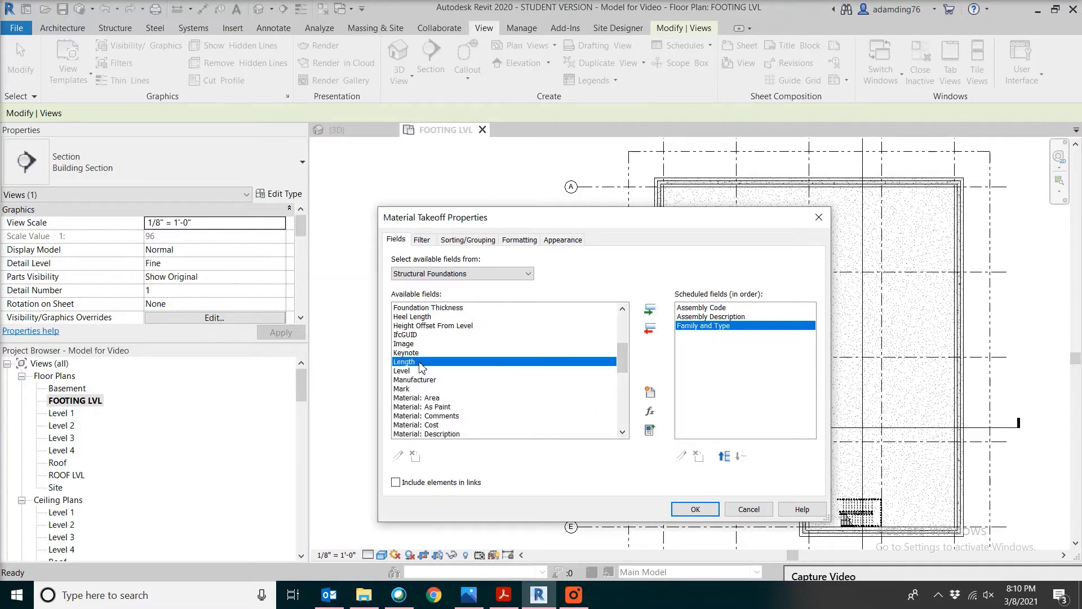
left_click(651, 310)
scroll(625, 418, "down", 5)
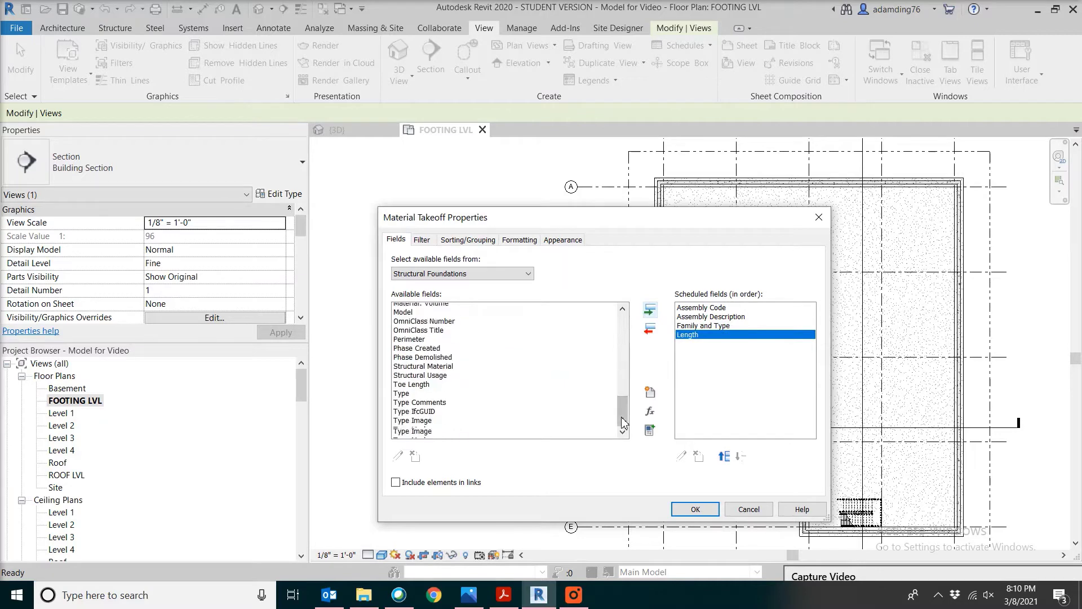
left_click(500, 434)
left_click(650, 310)
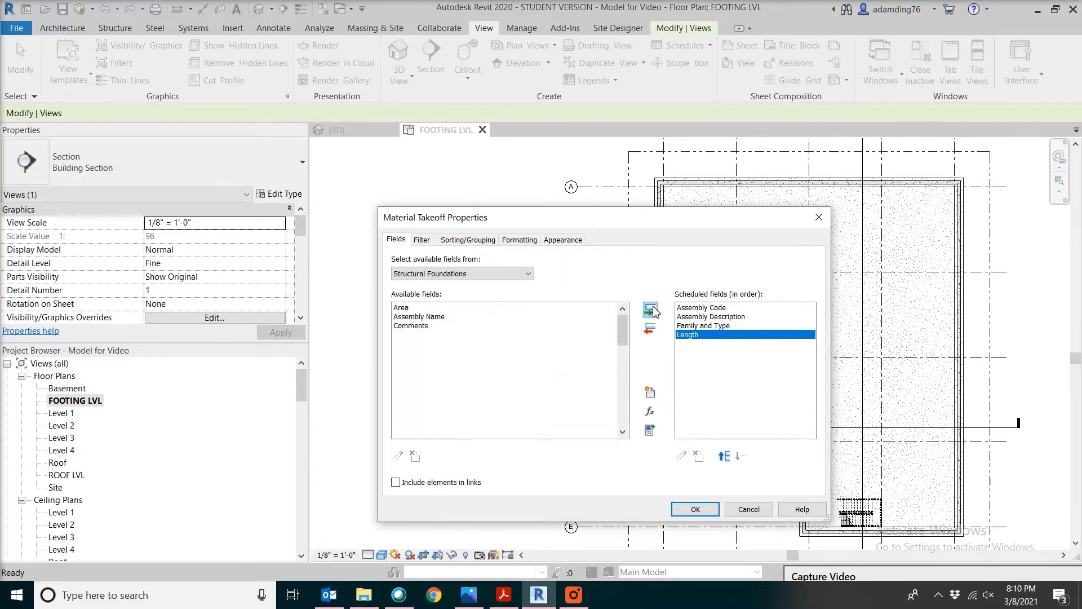
scroll(438, 363, "up", 8)
left_click(446, 335)
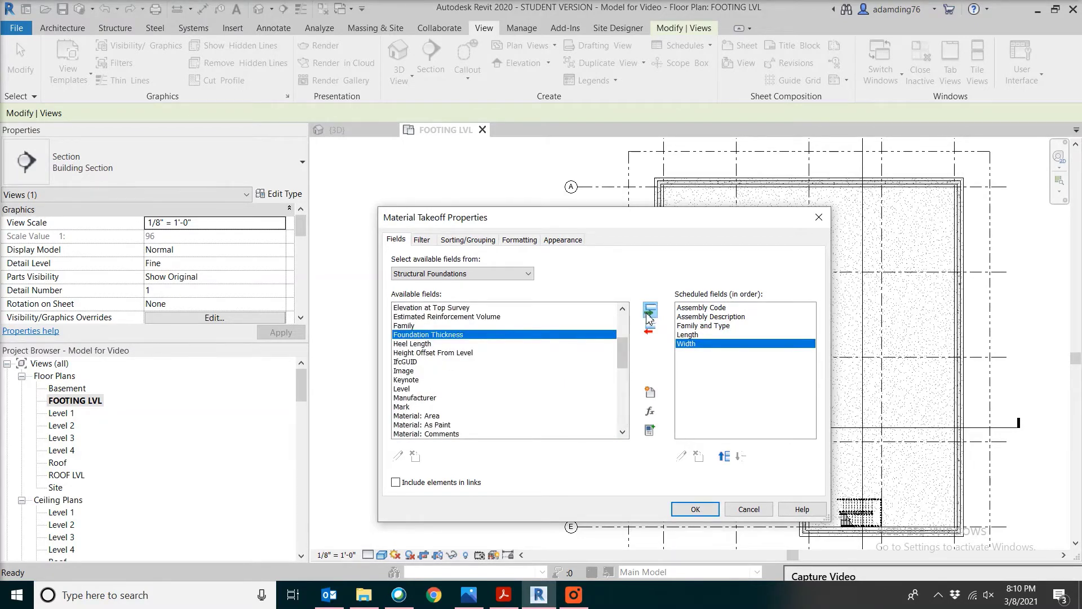
left_click(649, 314)
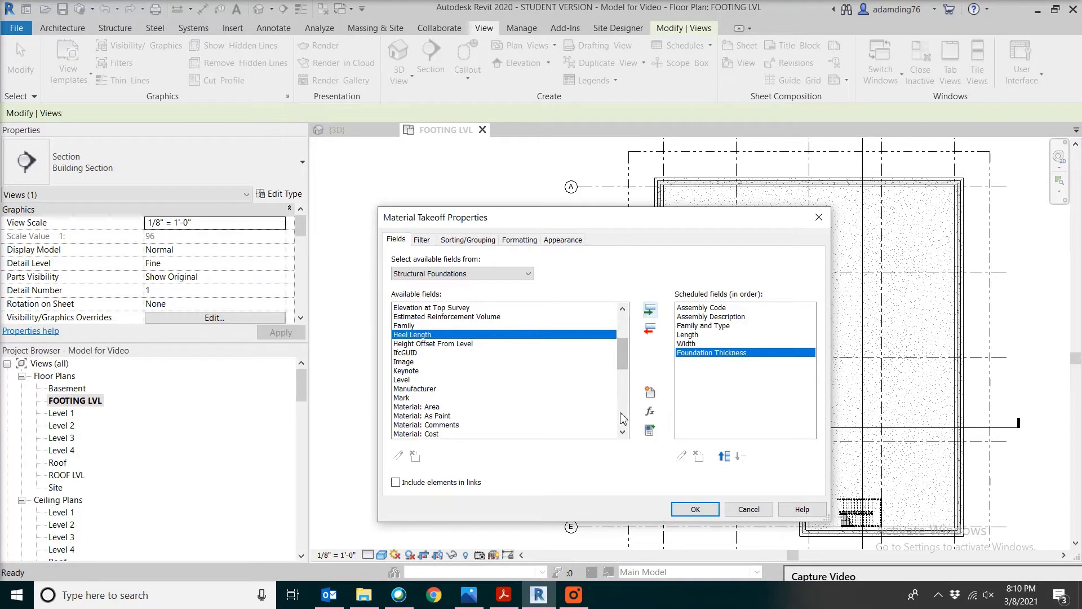
Step: Add the Material: Area and Material: Volume fields to the end of the scheduled fields
left_click(622, 433)
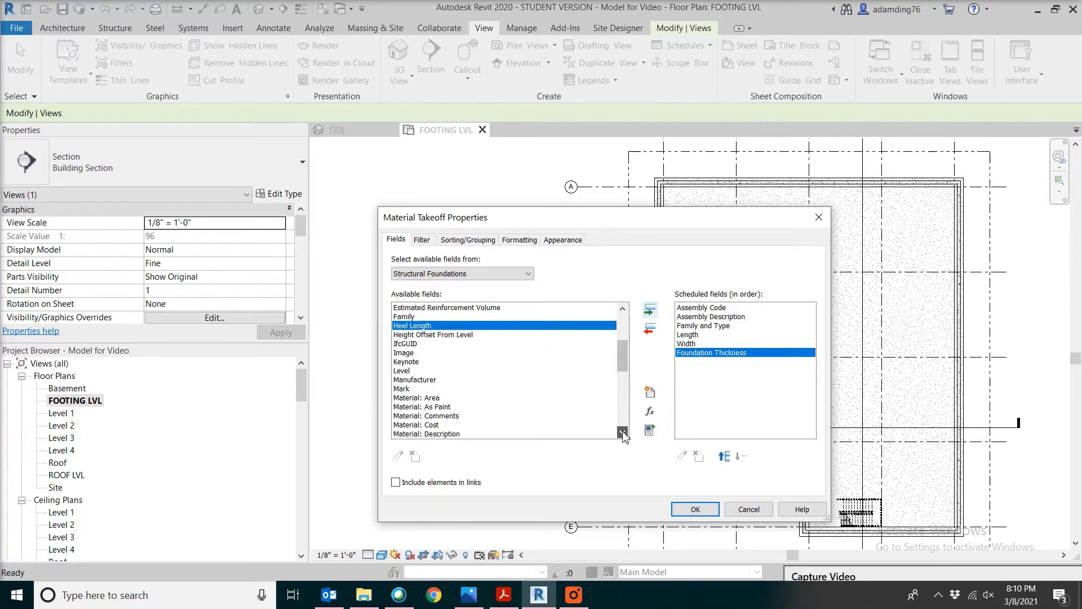
left_click(622, 432)
scroll(622, 428, "down", 2)
left_click(609, 325)
left_click(649, 311)
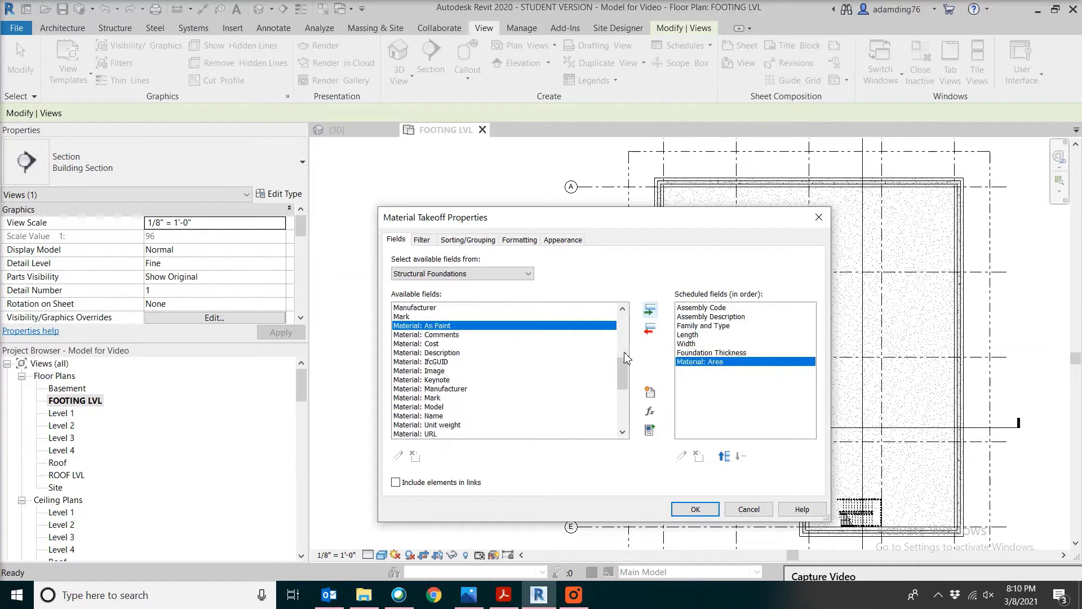
left_click(622, 432)
left_click(622, 432)
left_click(622, 432)
left_click(471, 415)
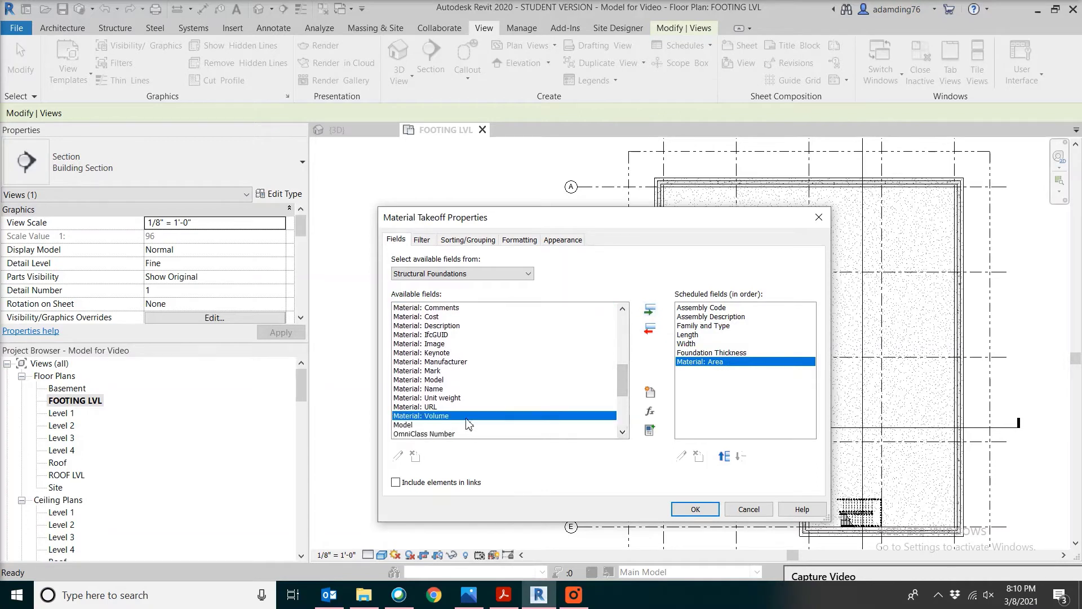
left_click(650, 311)
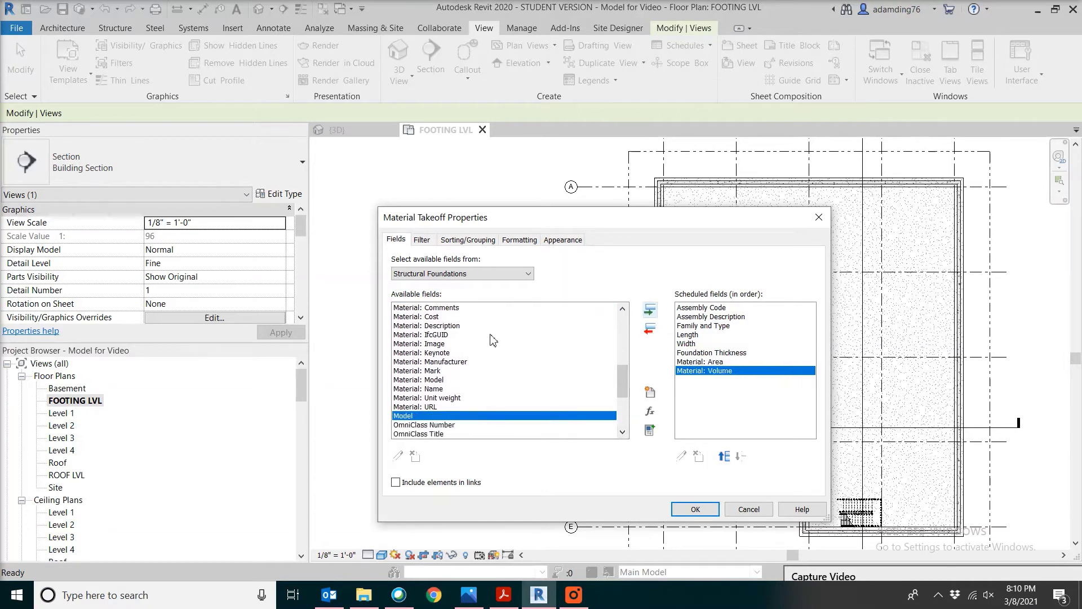
Step: Add Material: Name as the last scheduled field and generate the strip footing takeoff
left_click(454, 388)
left_click(650, 312)
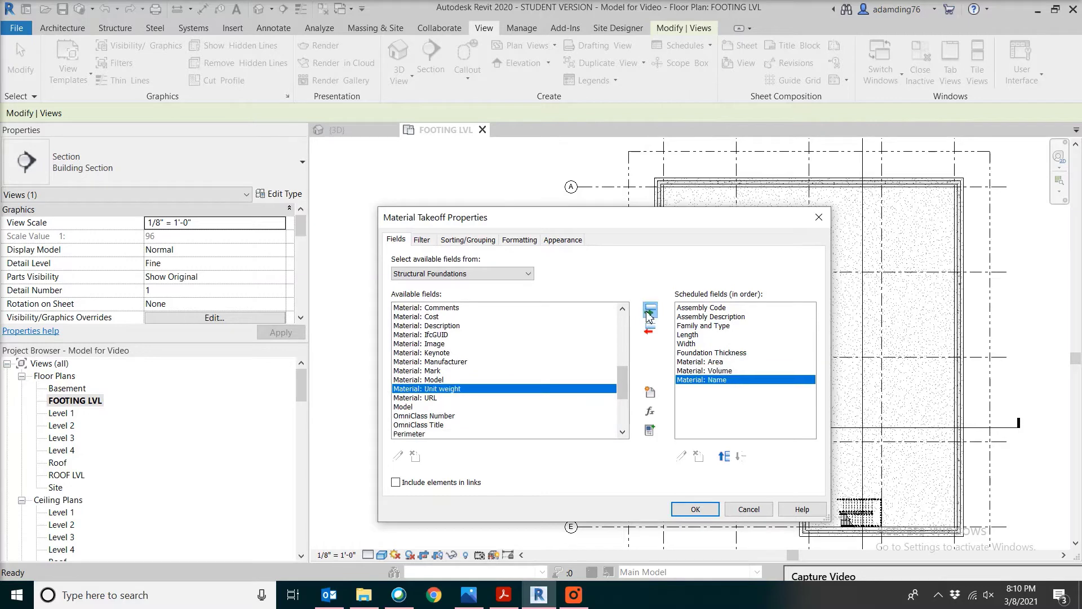
left_click(695, 508)
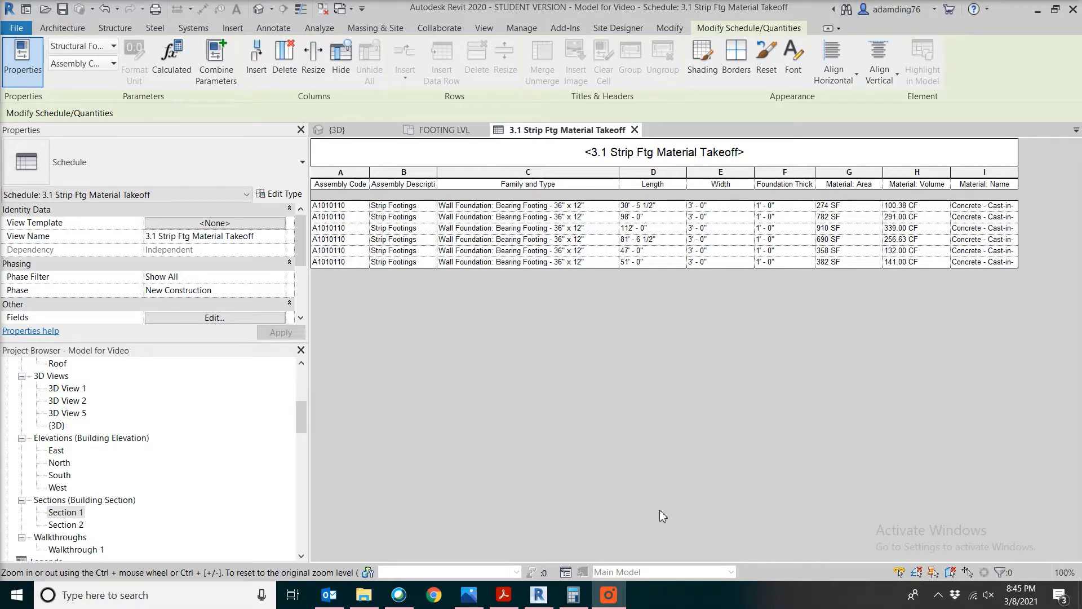
Step: Switch to Calculator and multiply 98 × 3 × 1 to check the volume of the 98' footing
left_click(573, 594)
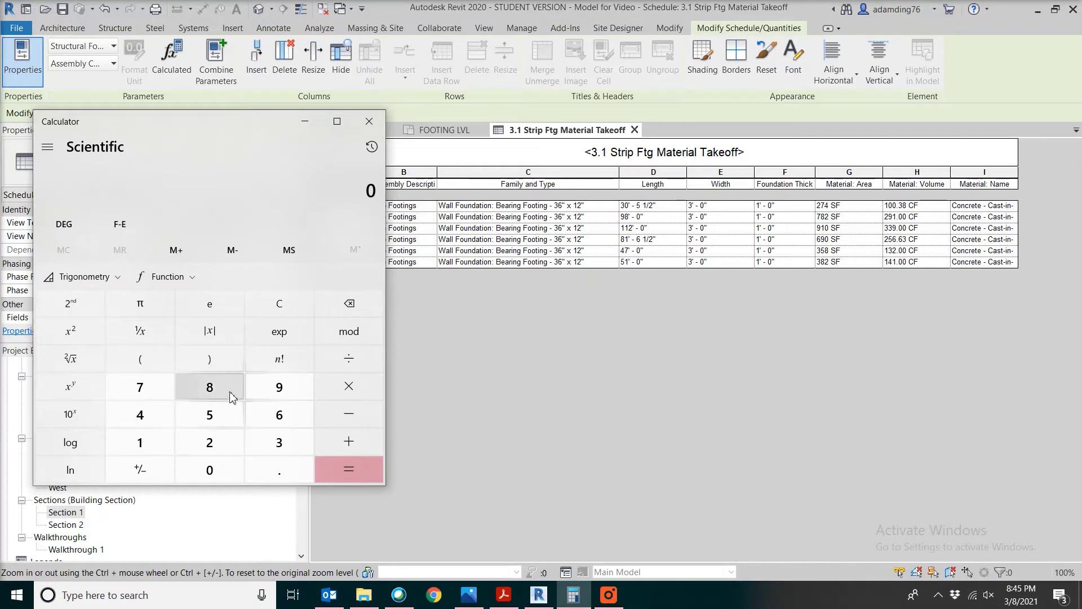
type("9")
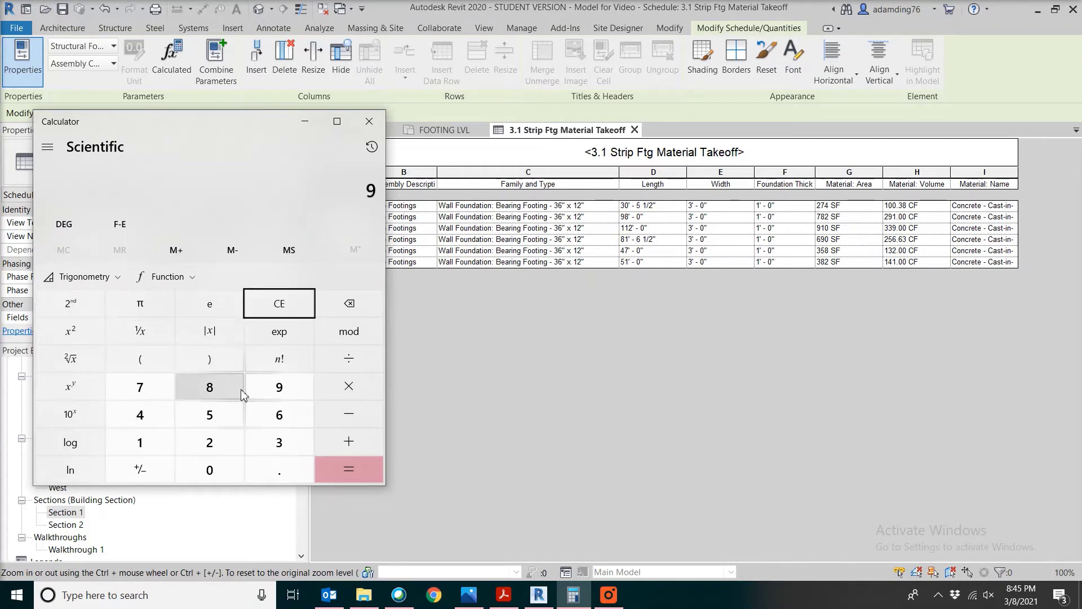
type("83*1")
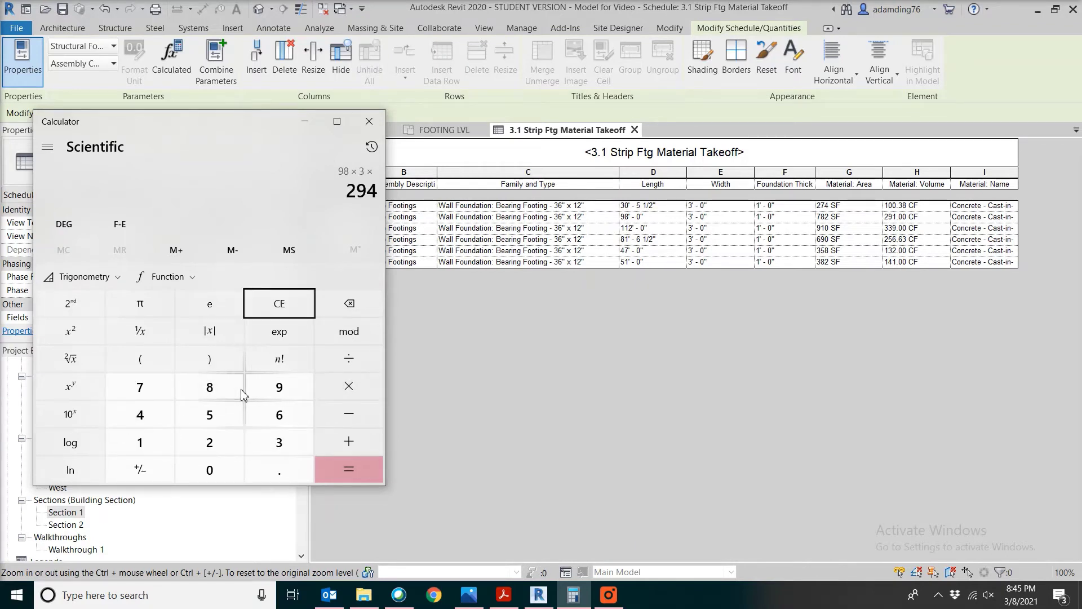
key("Return")
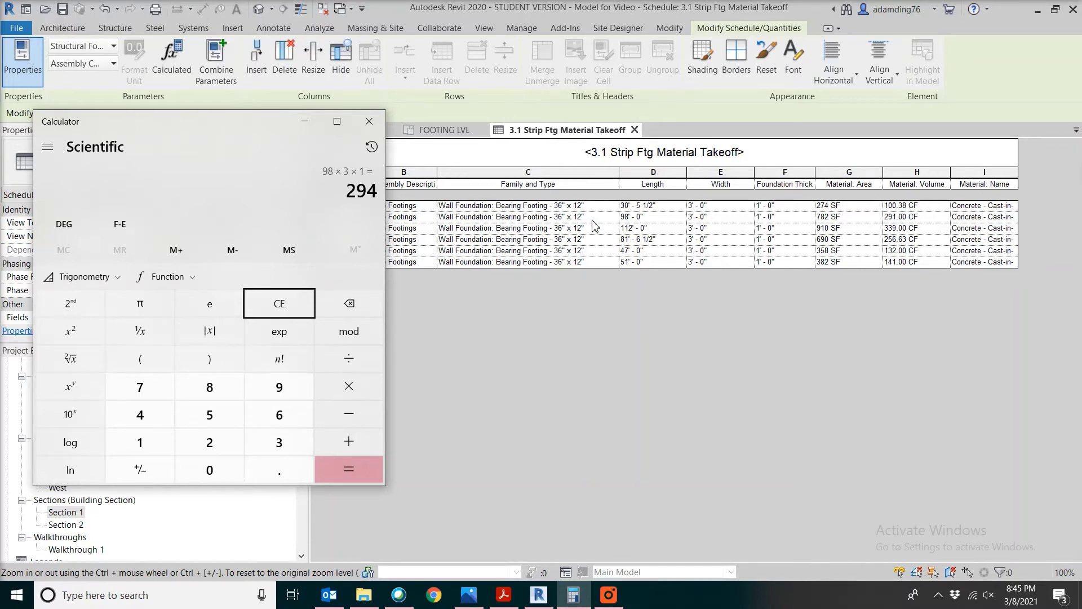
Step: Switch to Revit and, on the FOOTING LVL plan, cut a short vertical section through the 98' footing along the building's upper edge
left_click(445, 130)
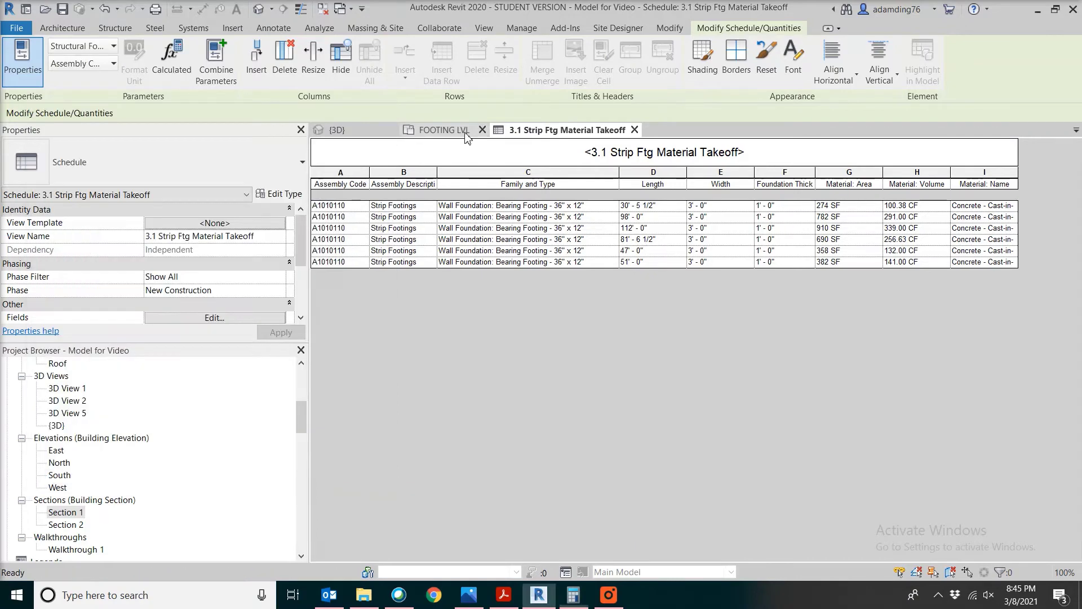
left_click(570, 226)
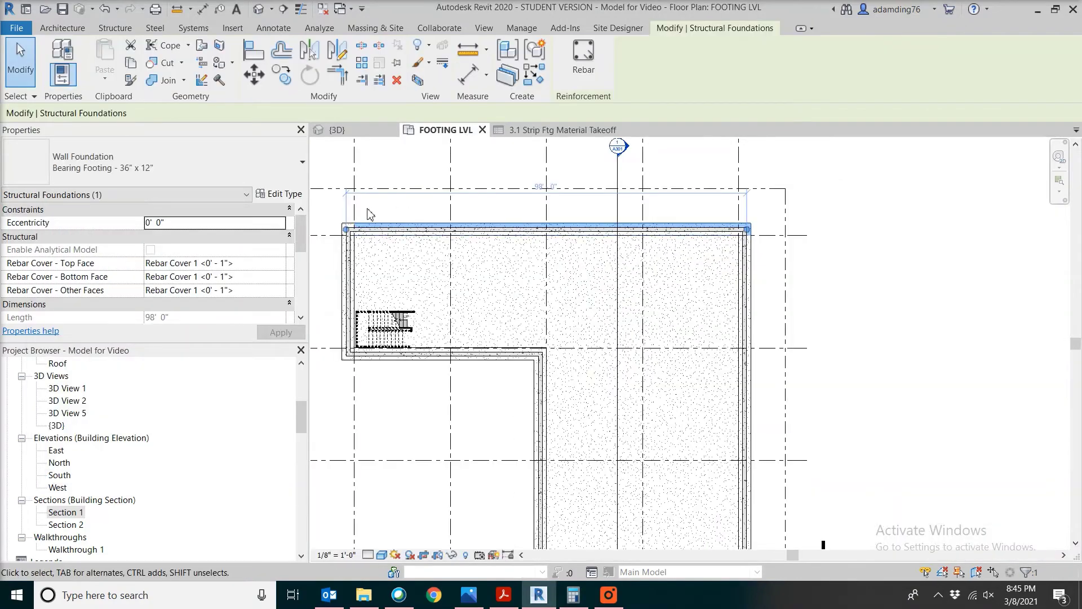
left_click(483, 28)
left_click(431, 53)
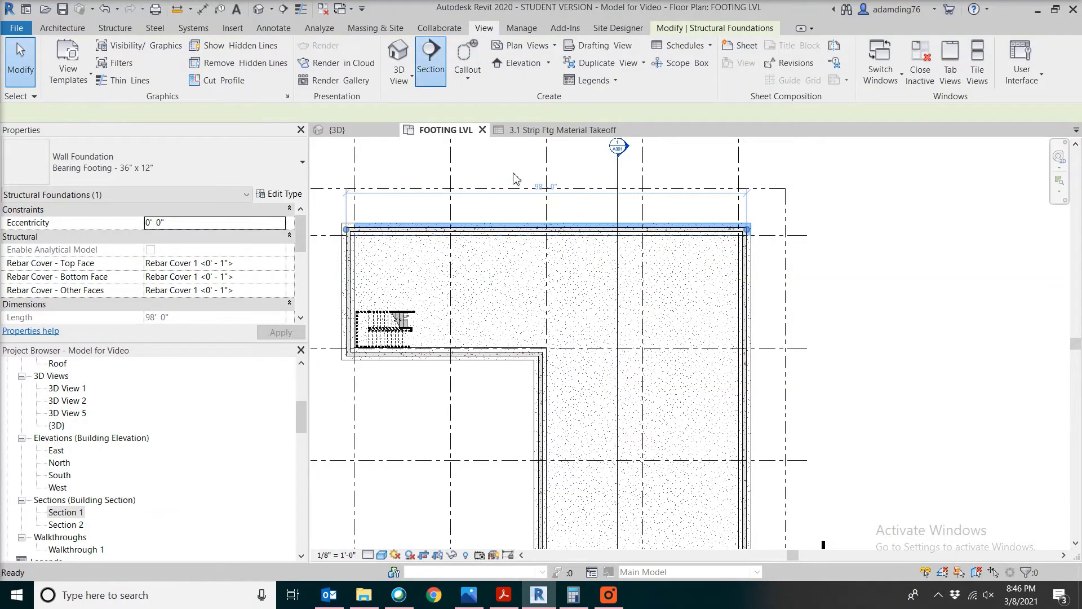
left_click(501, 208)
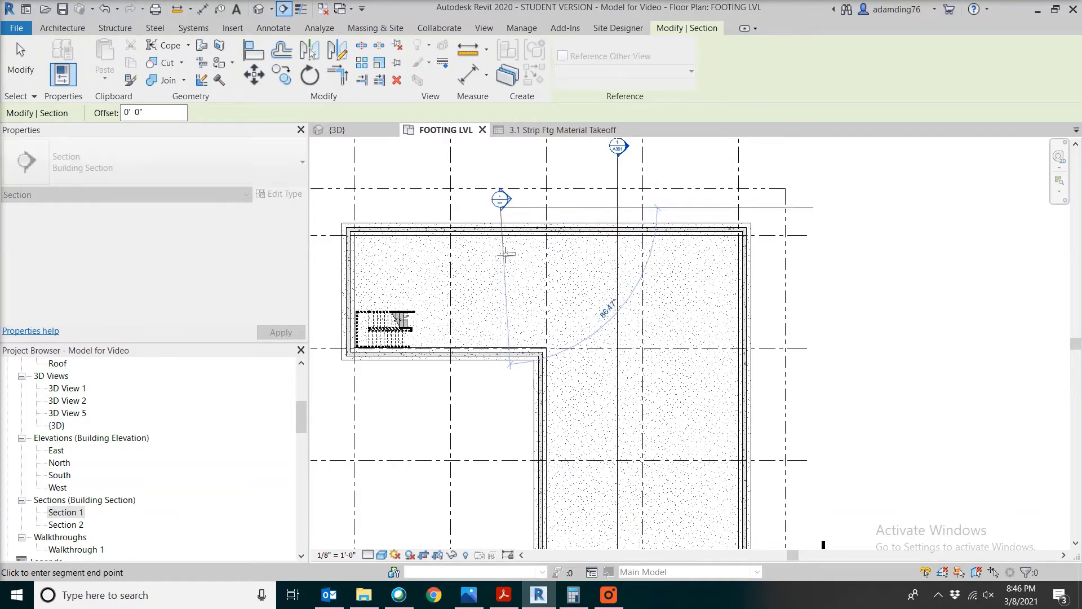
left_click(505, 255)
Step: Go to the new section's view and examine how the wall and slab meet the bearing footing
right_click(502, 256)
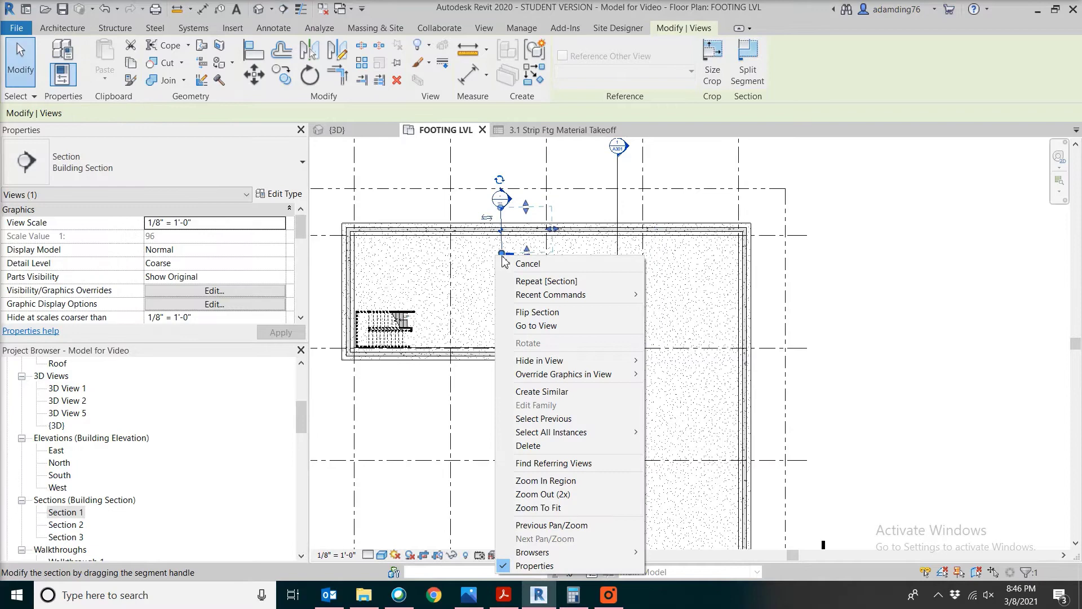
left_click(537, 325)
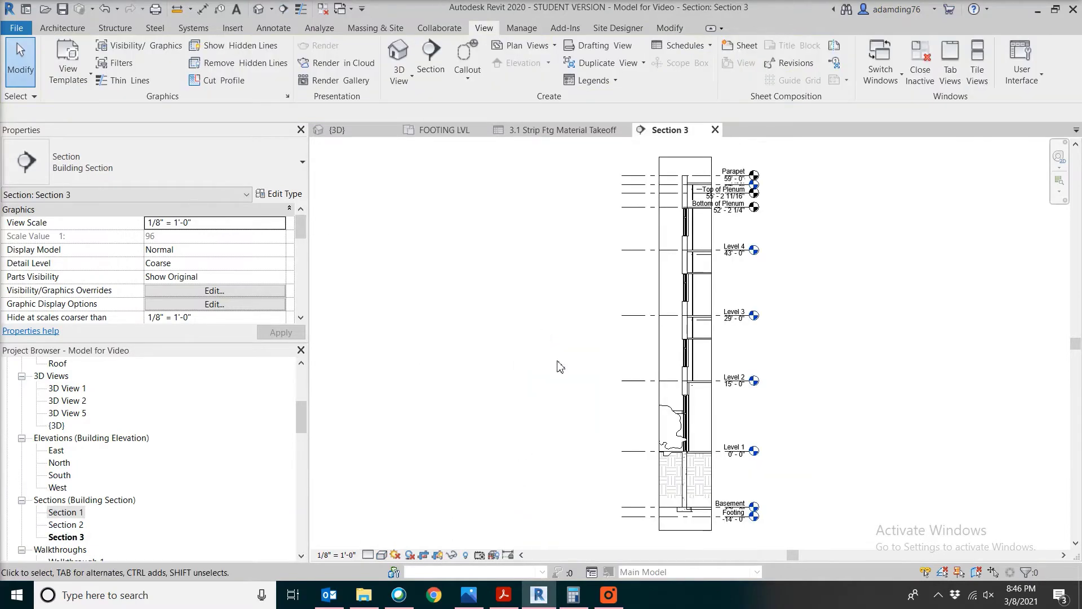
scroll(697, 523, "up", 6)
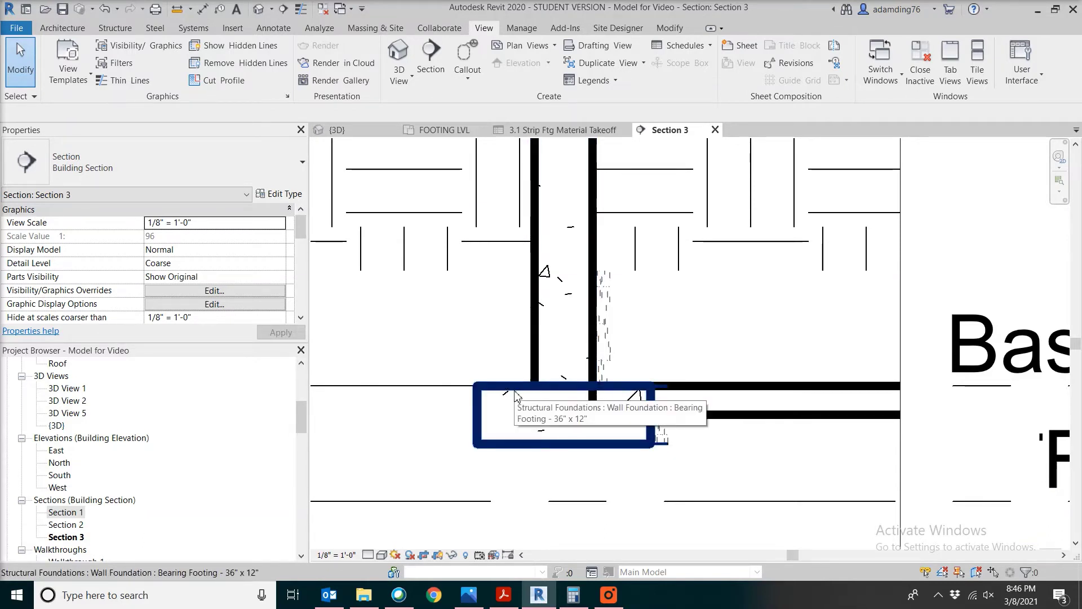
Step: Switch to Calculator and multiply 98 × 1 × 2 to work out the side formwork area of the 98' footing
key("alt+Tab")
type("9")
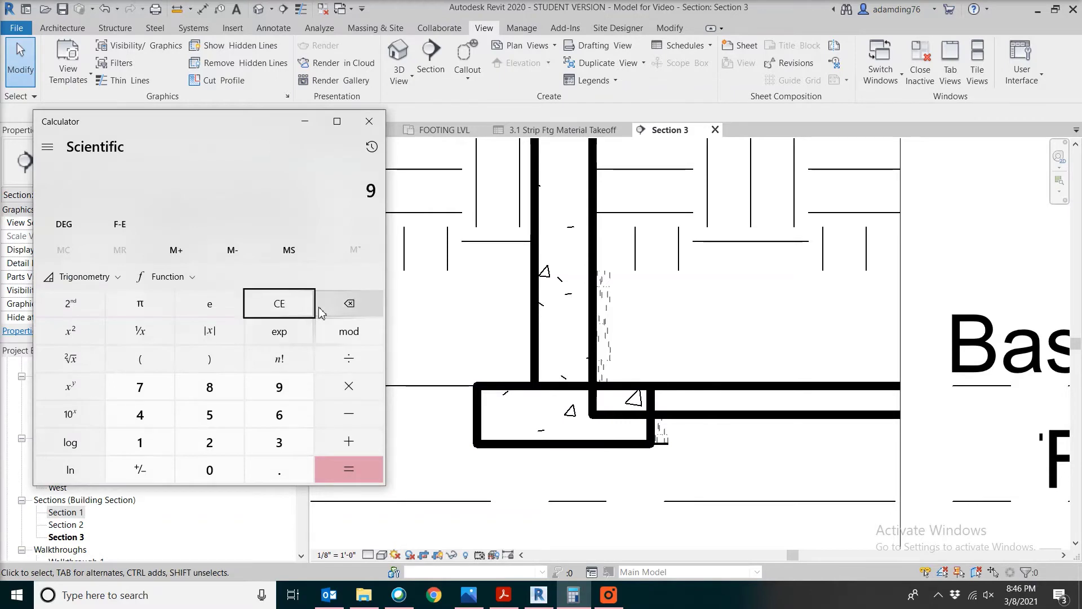
type("8")
key("asterisk")
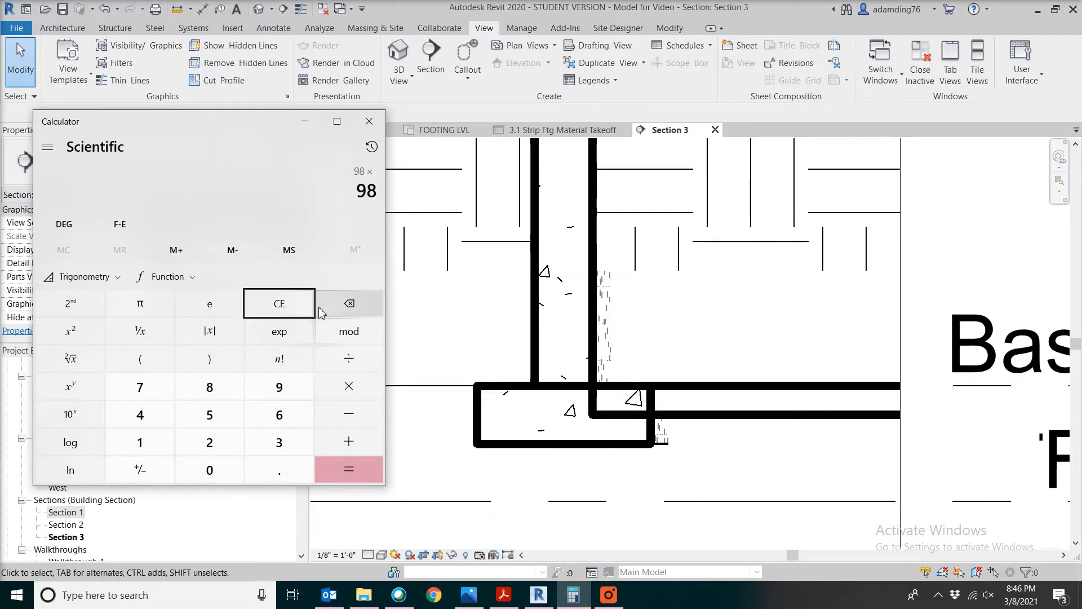
type("1")
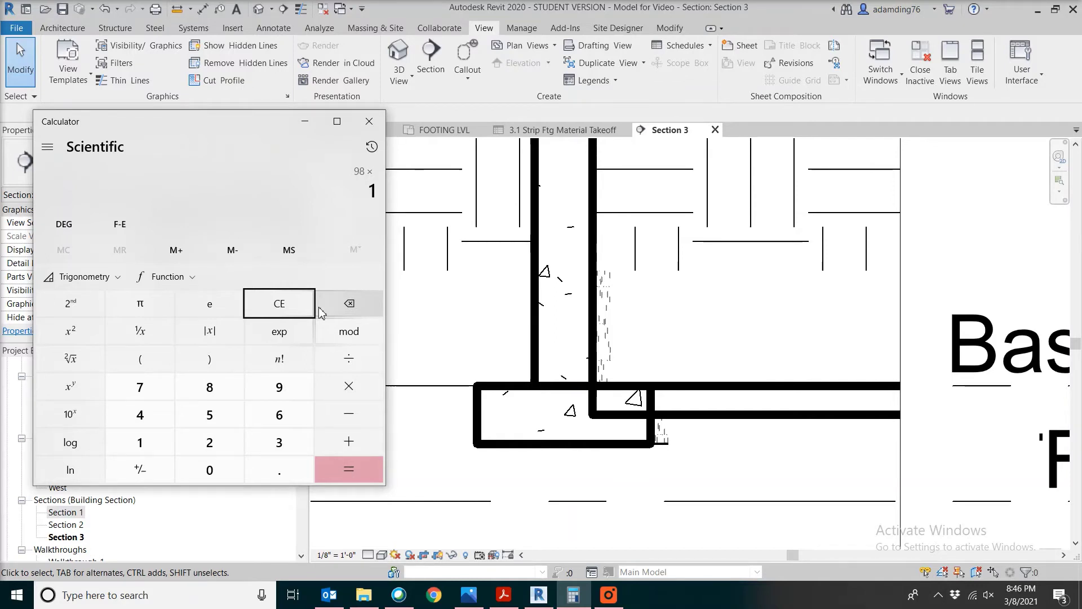
key("asterisk")
key("2")
key("Return")
Step: Return to the strip footing takeoff in Revit and add a calculated value named Formwork with type Area to its fields
left_click(564, 130)
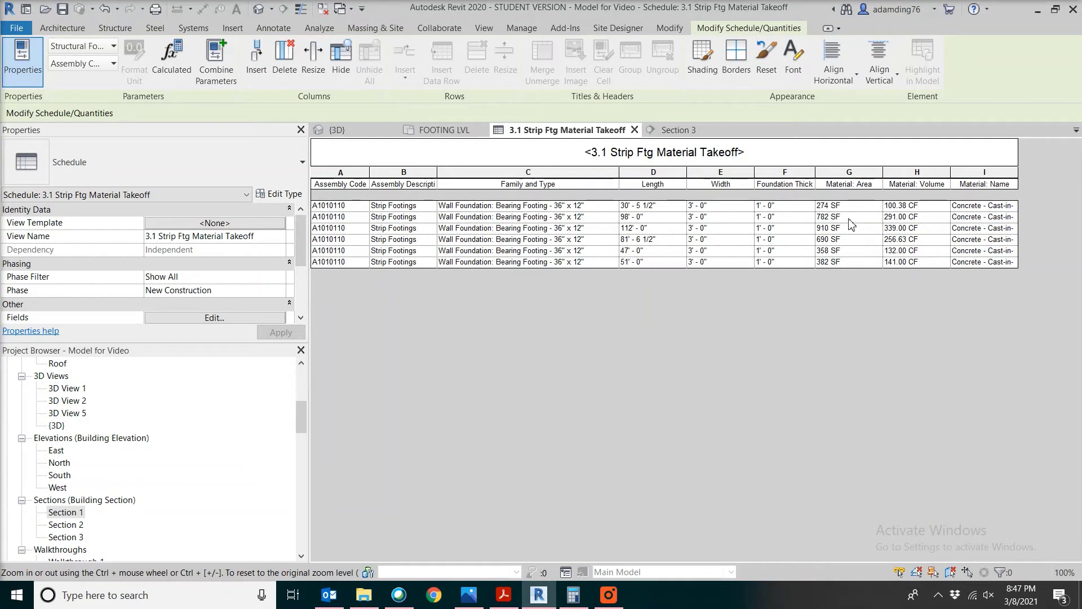
left_click(299, 306)
left_click(340, 183)
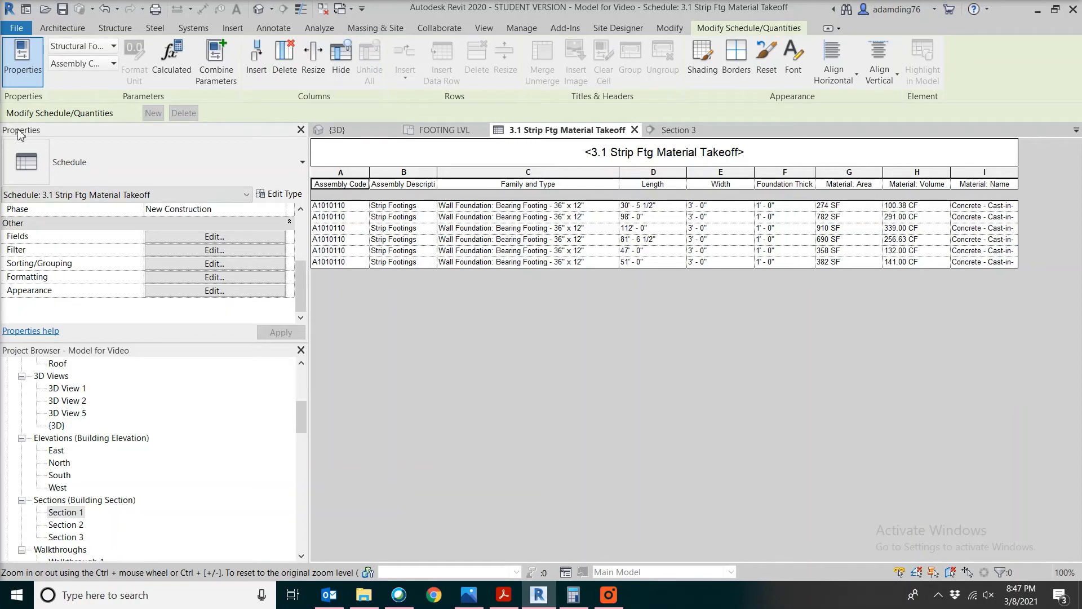
left_click(229, 237)
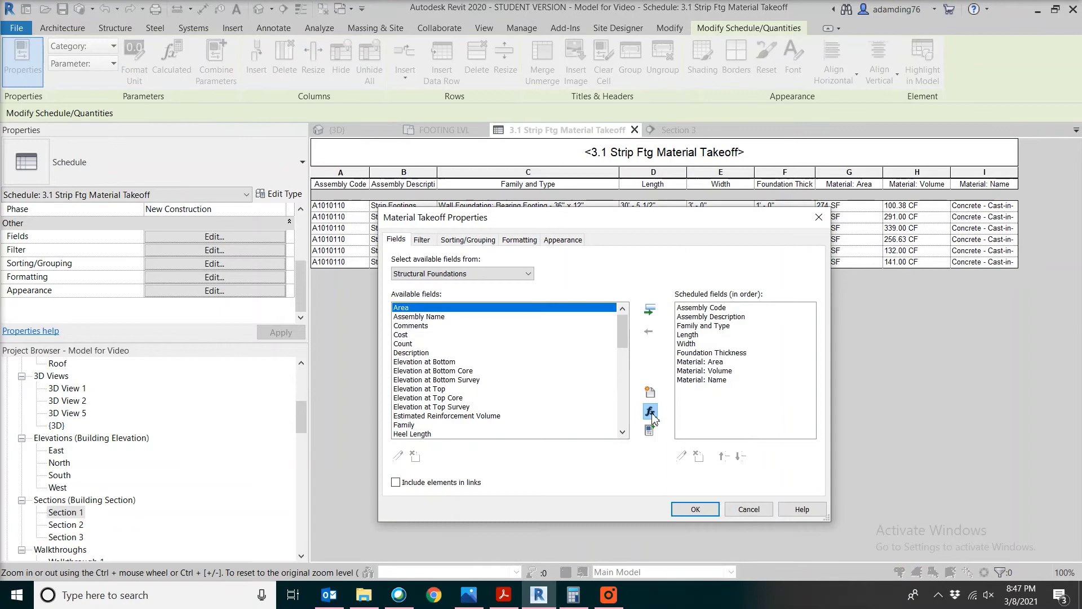
left_click(651, 415)
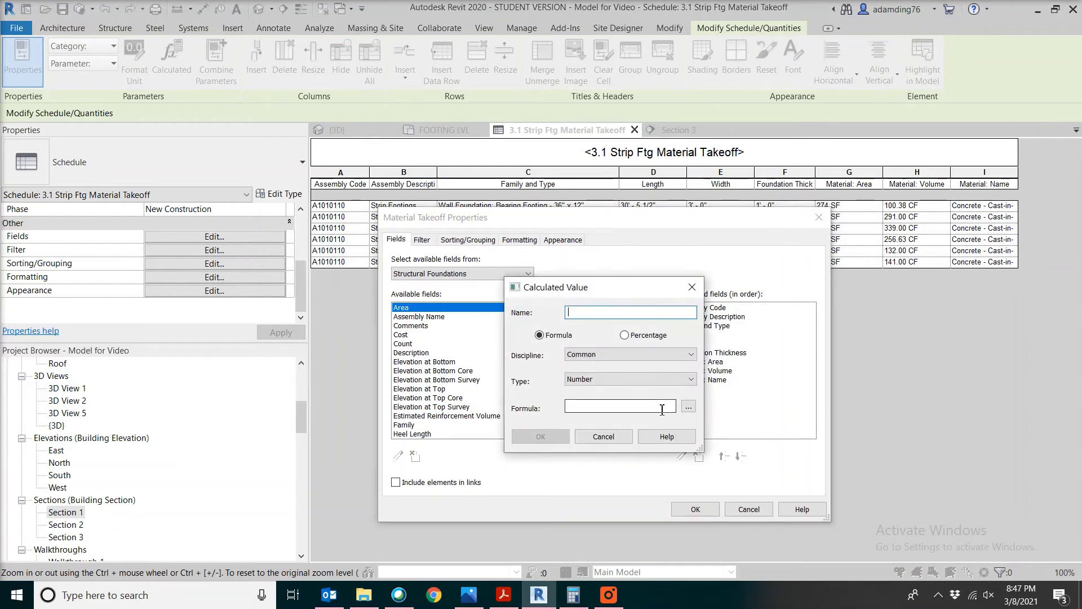
type("Formwork")
left_click(685, 379)
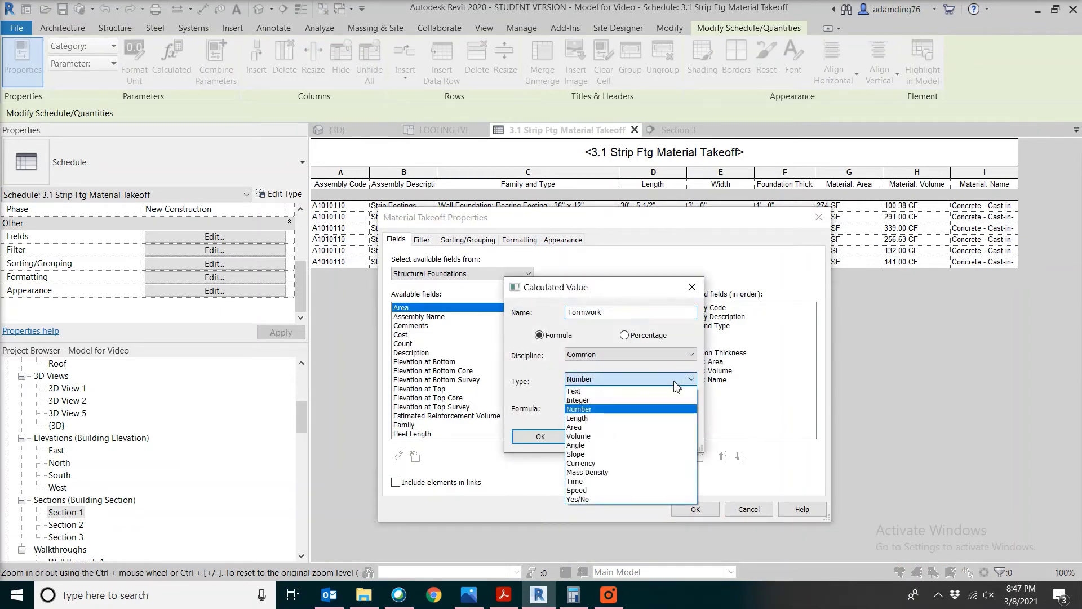
left_click(624, 427)
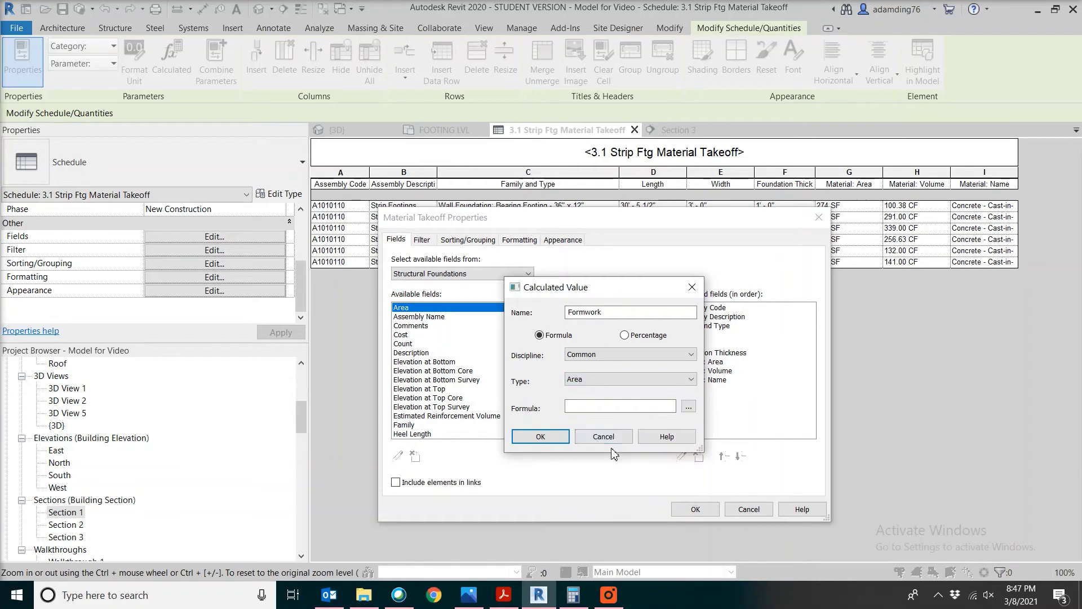
Step: Define the Formwork formula as Length * Foundation Thickness * 2 and accept the calculated value
left_click(688, 407)
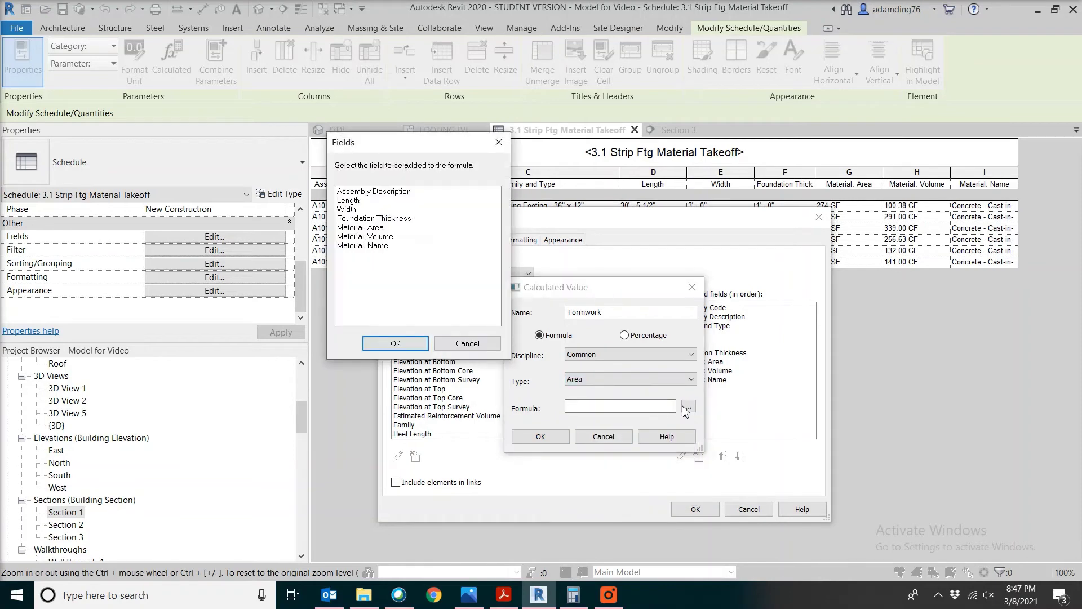
double_click(350, 200)
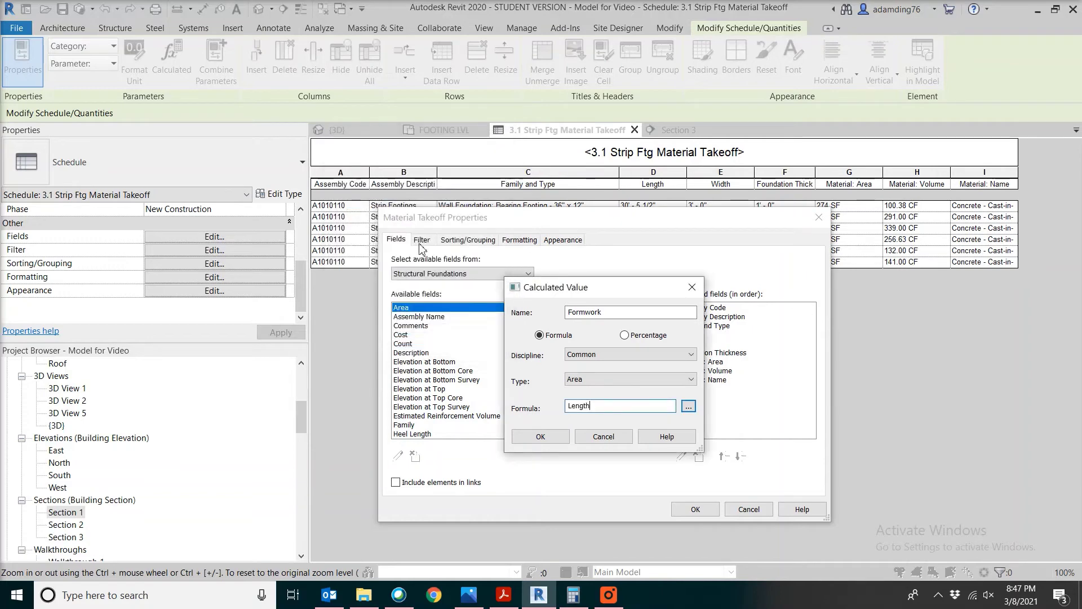
left_click(689, 406)
double_click(375, 219)
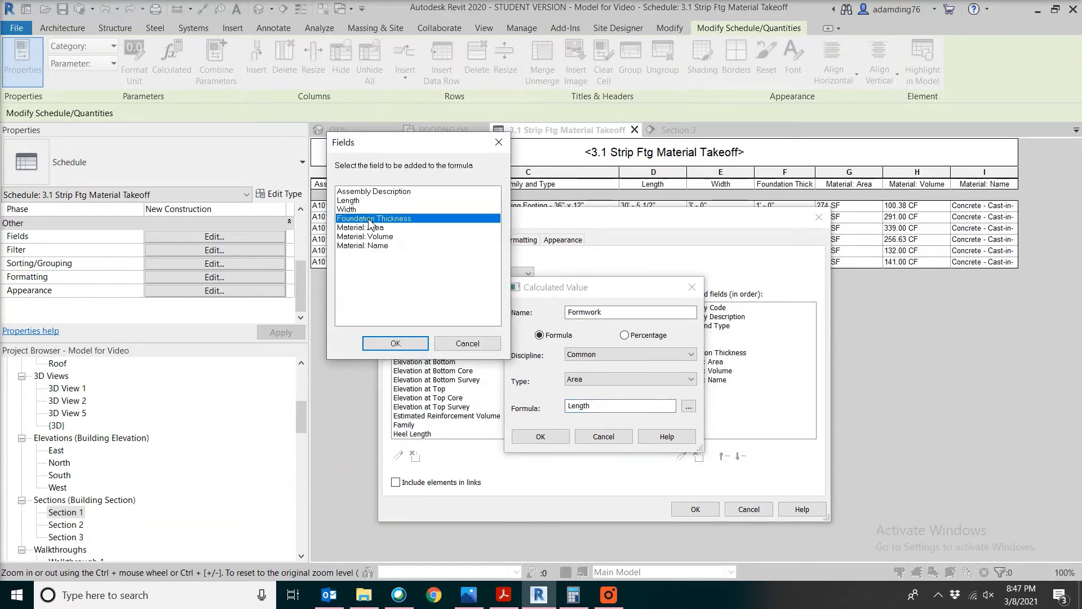
left_click(590, 405)
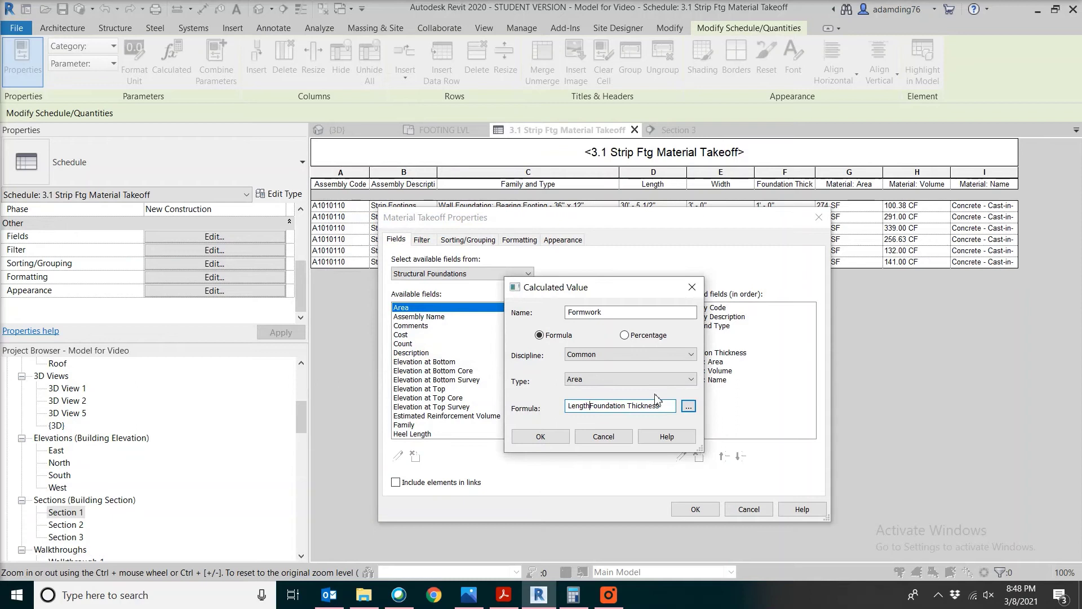
type("*")
left_click(541, 436)
Step: Remove Material: Area from the scheduled fields and place Formwork directly after Foundation Thickness
left_click(699, 362)
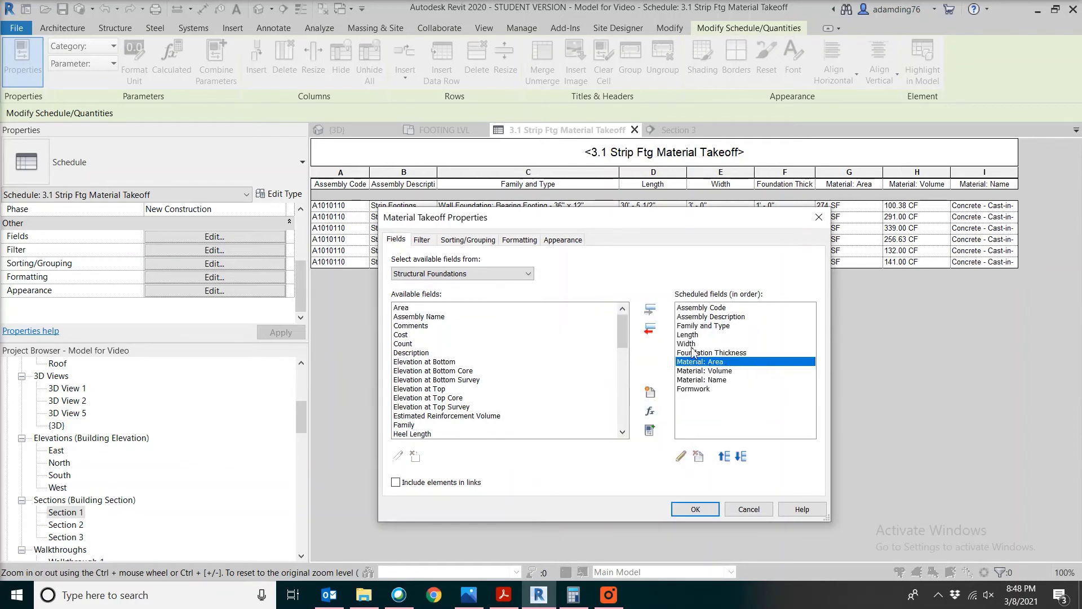
left_click(651, 330)
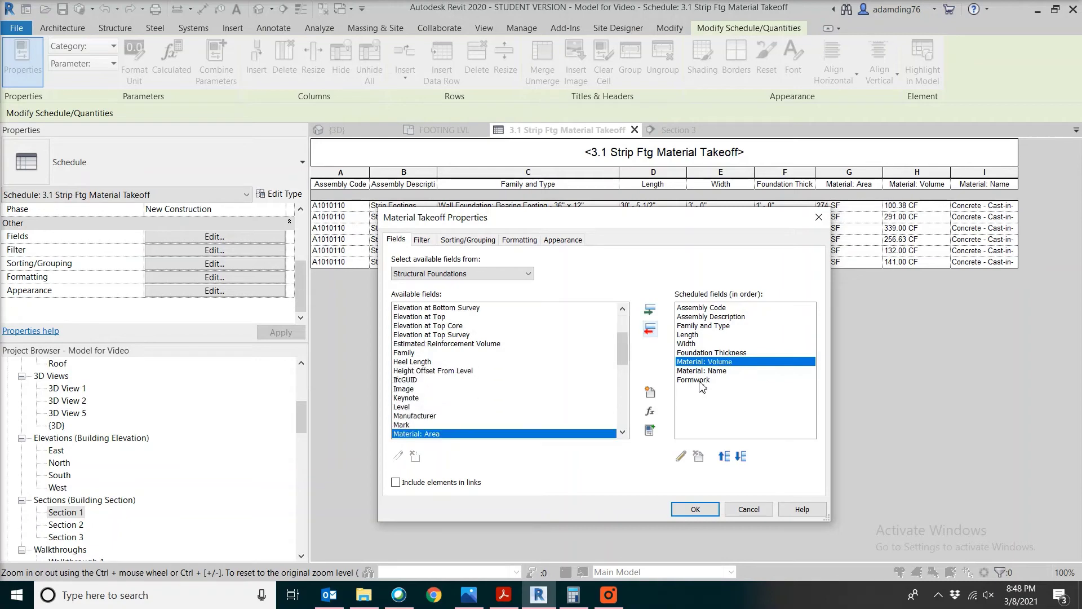
left_click(699, 380)
left_click(725, 458)
left_click(724, 457)
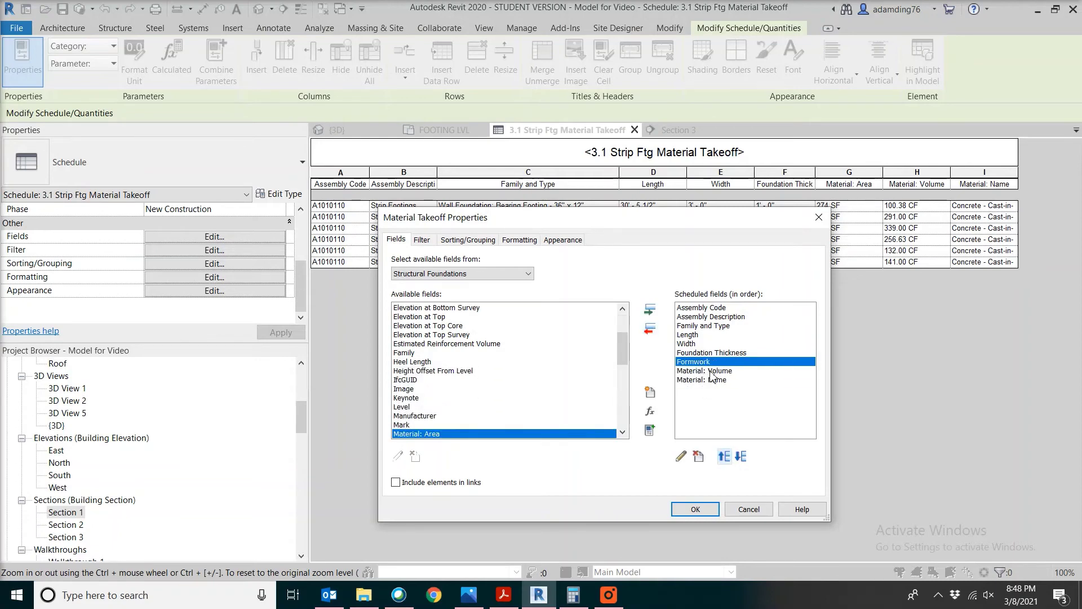
Step: Turn on grand totals with title, count and totals, and set the Formwork and Material: Volume fields to calculate totals
left_click(459, 242)
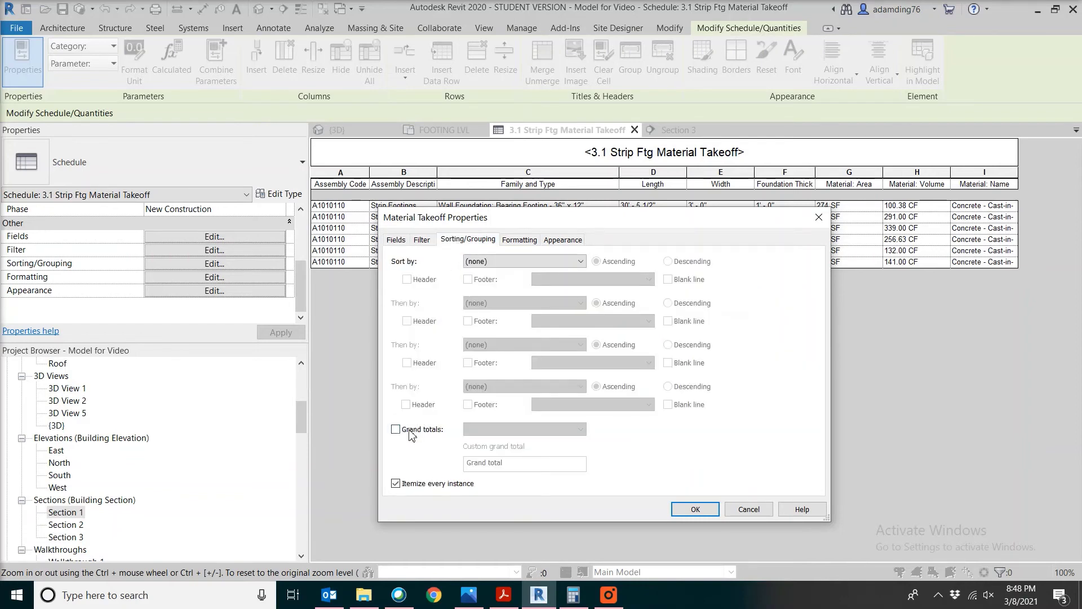
left_click(409, 430)
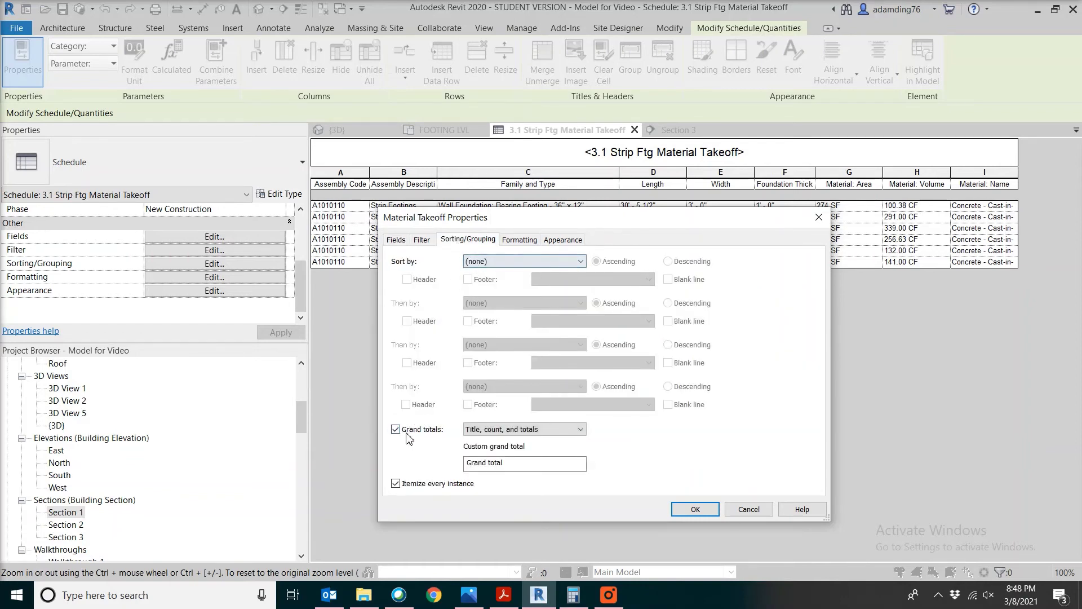
left_click(520, 241)
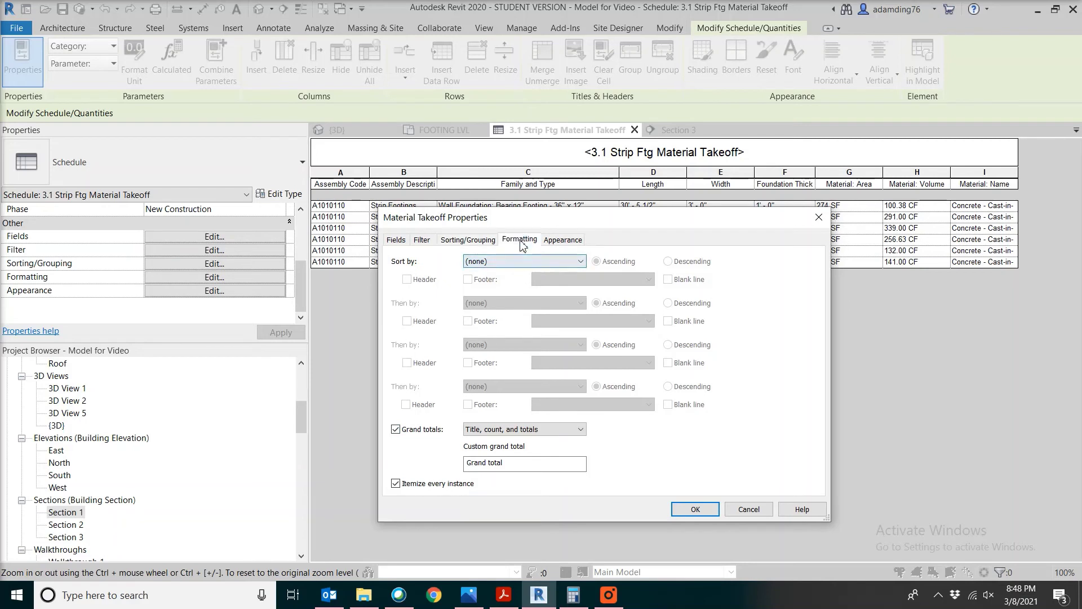
left_click(428, 325)
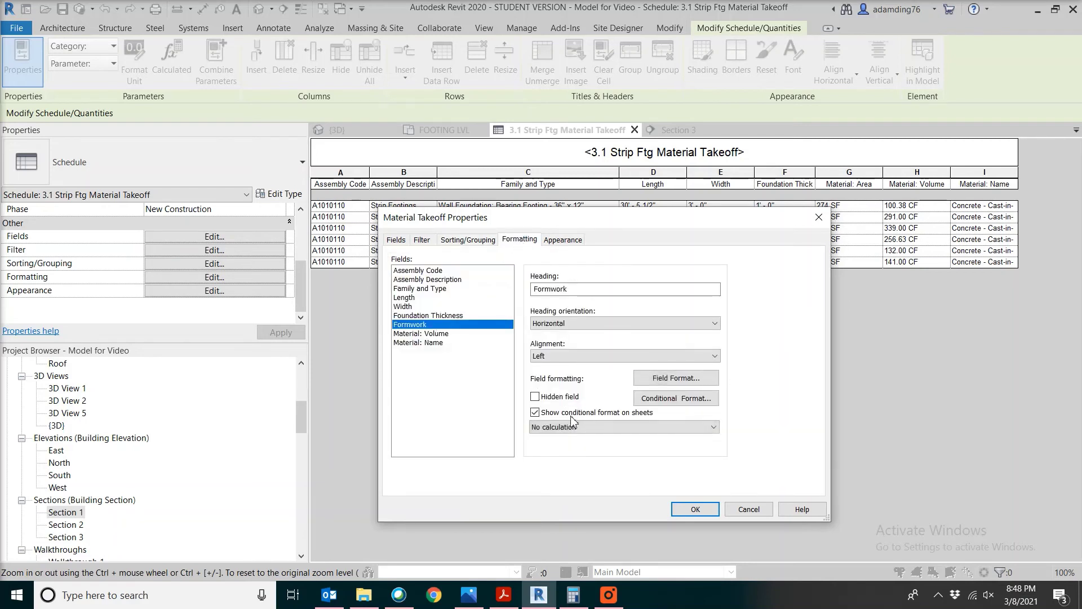
left_click(569, 426)
left_click(575, 448)
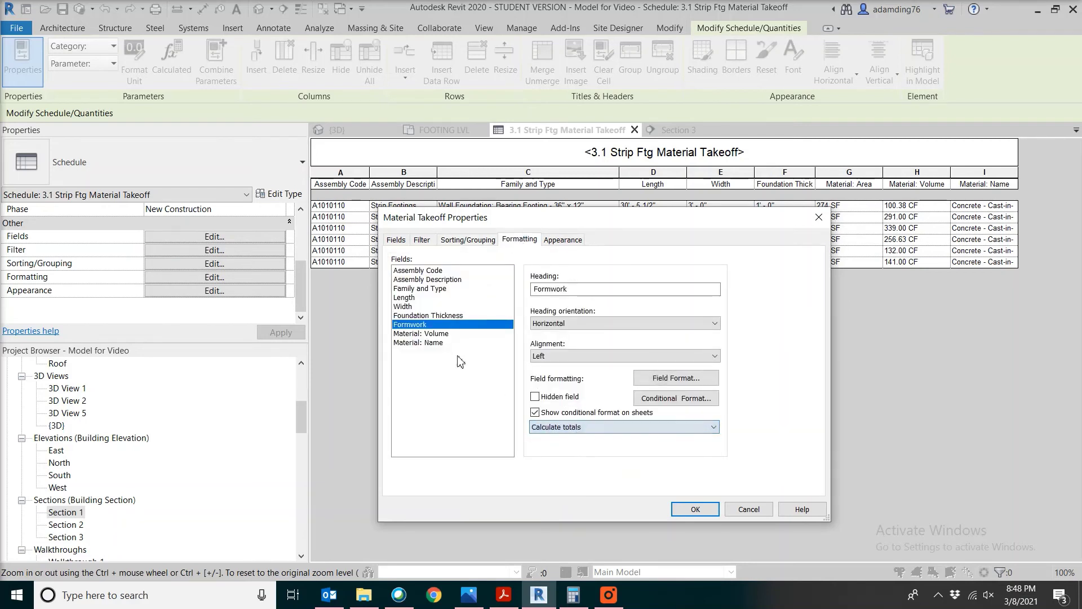
left_click(429, 333)
left_click(568, 429)
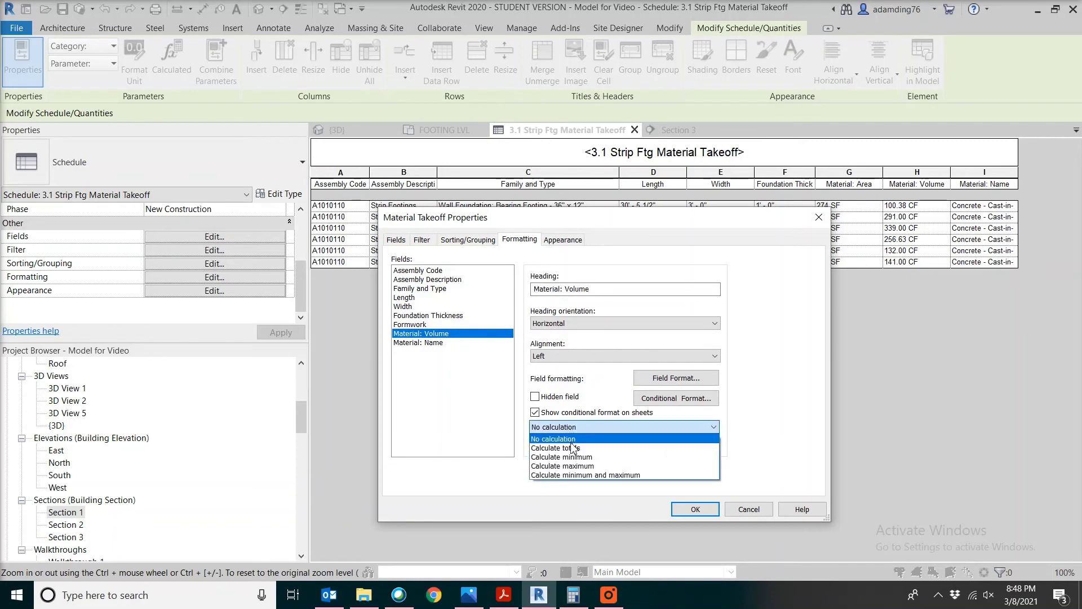
left_click(571, 446)
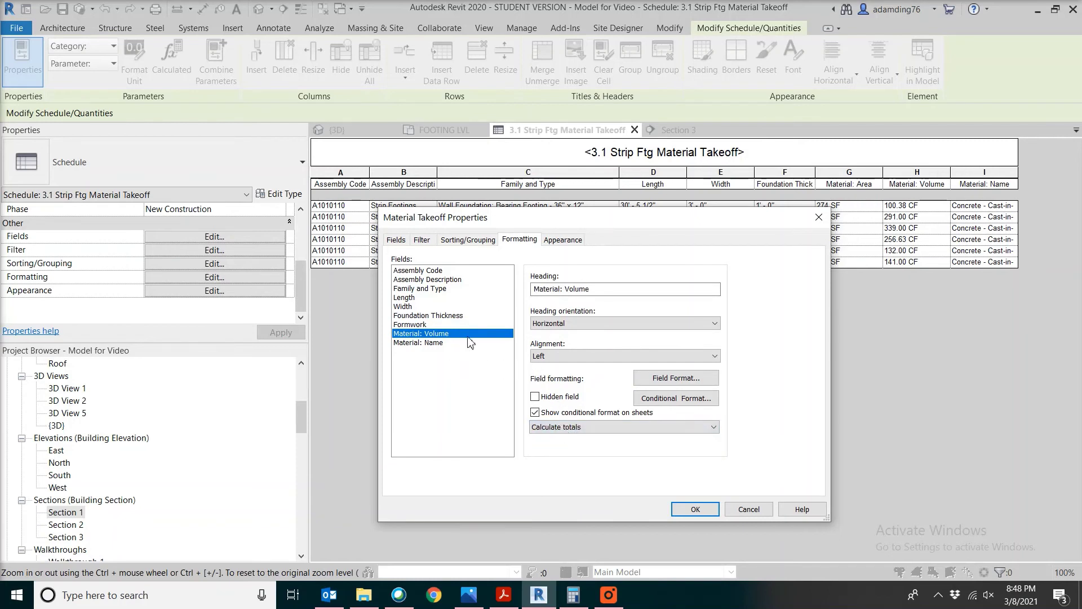
Step: Format Material: Volume in cubic yards with 0 decimal places instead of the project settings, and apply the takeoff properties
left_click(675, 378)
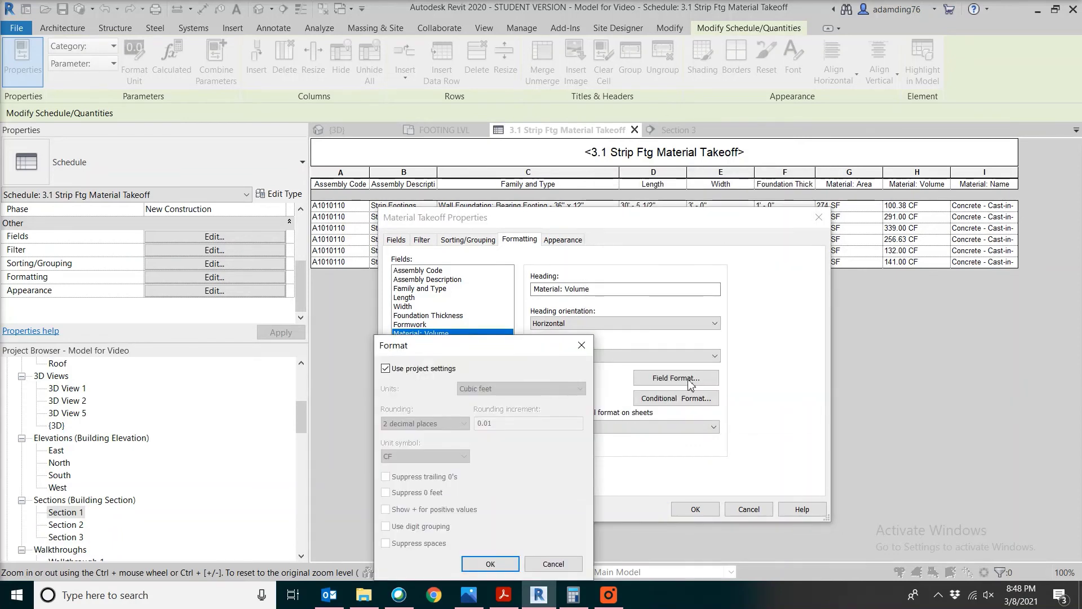
left_click(387, 368)
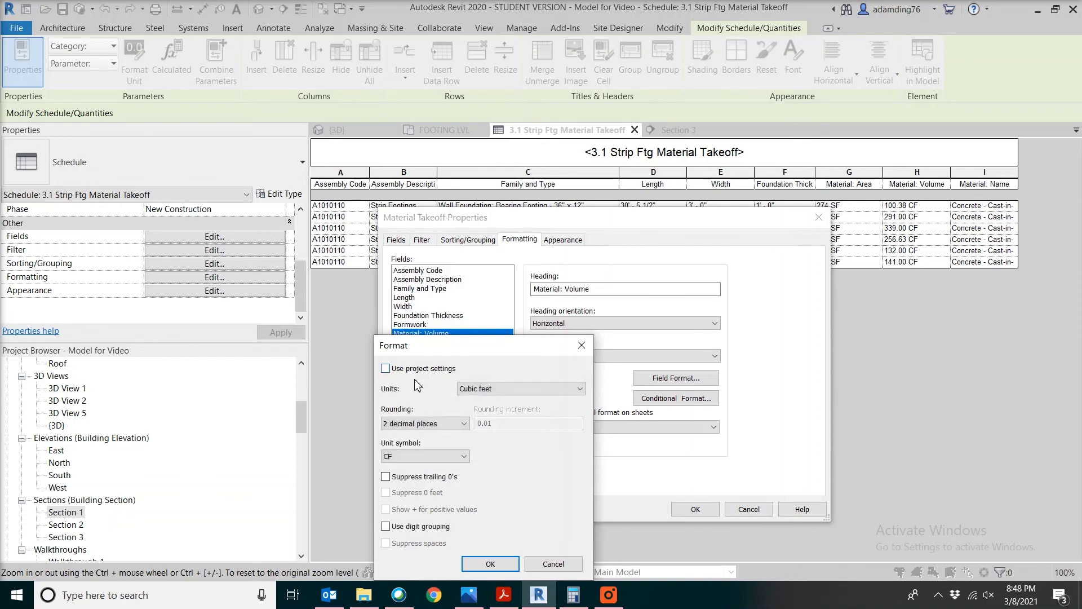
left_click(486, 390)
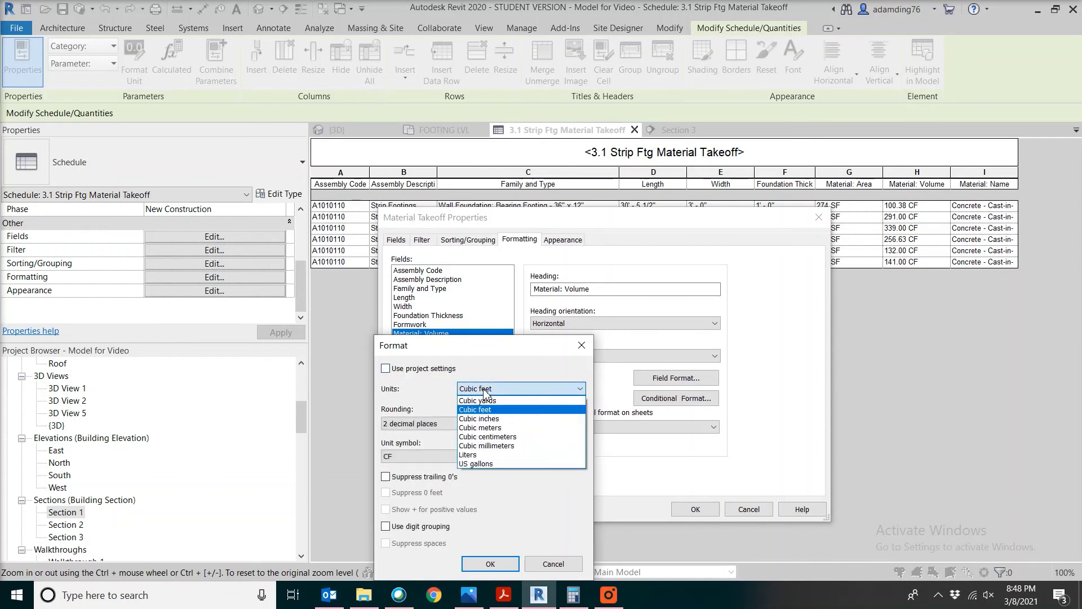
left_click(483, 401)
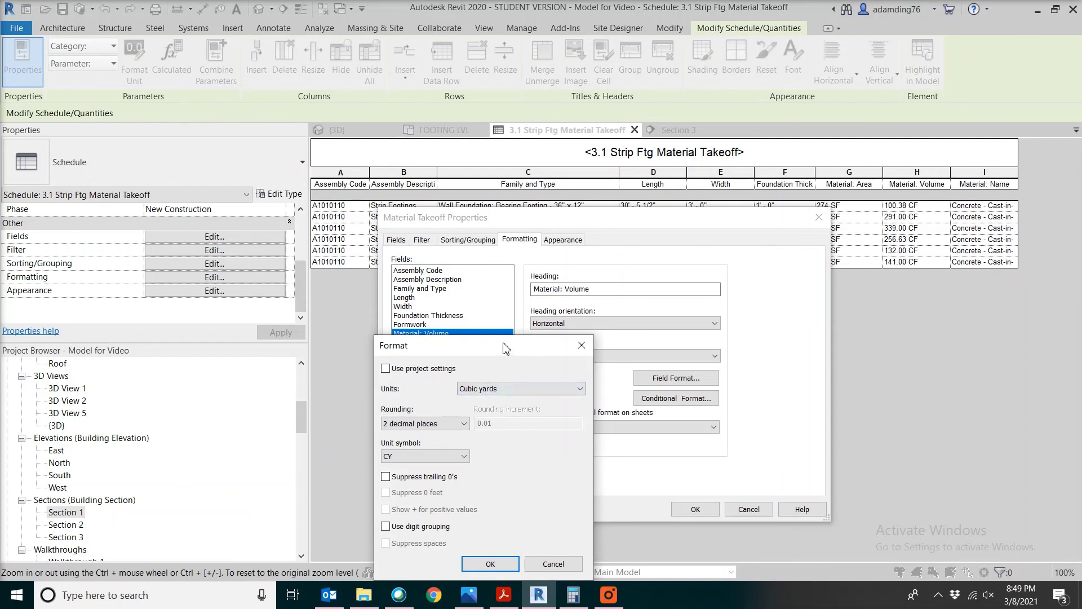
left_click(445, 423)
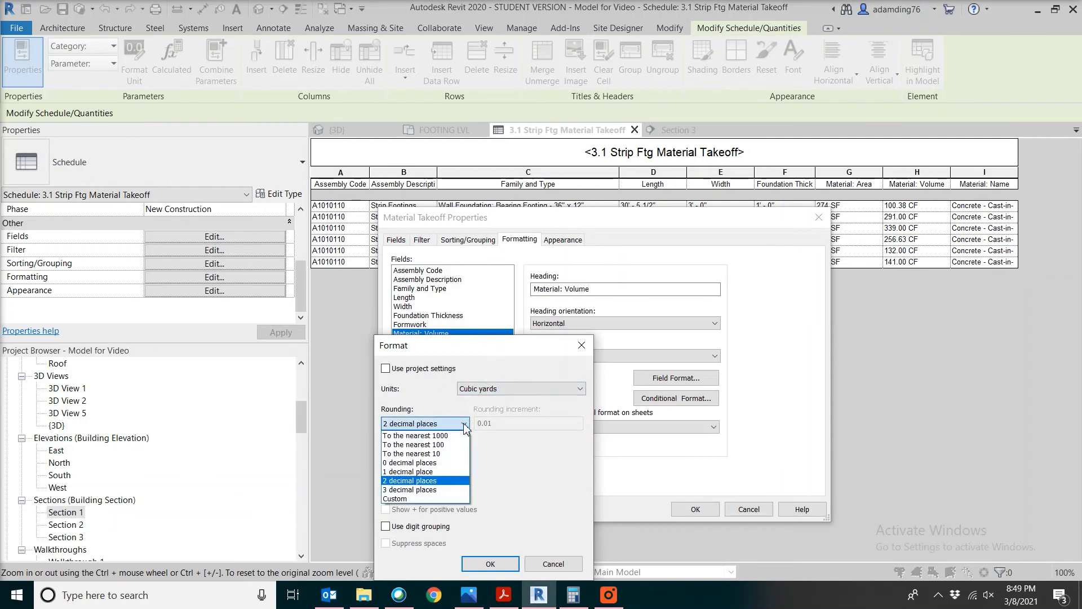
left_click(447, 463)
left_click(490, 564)
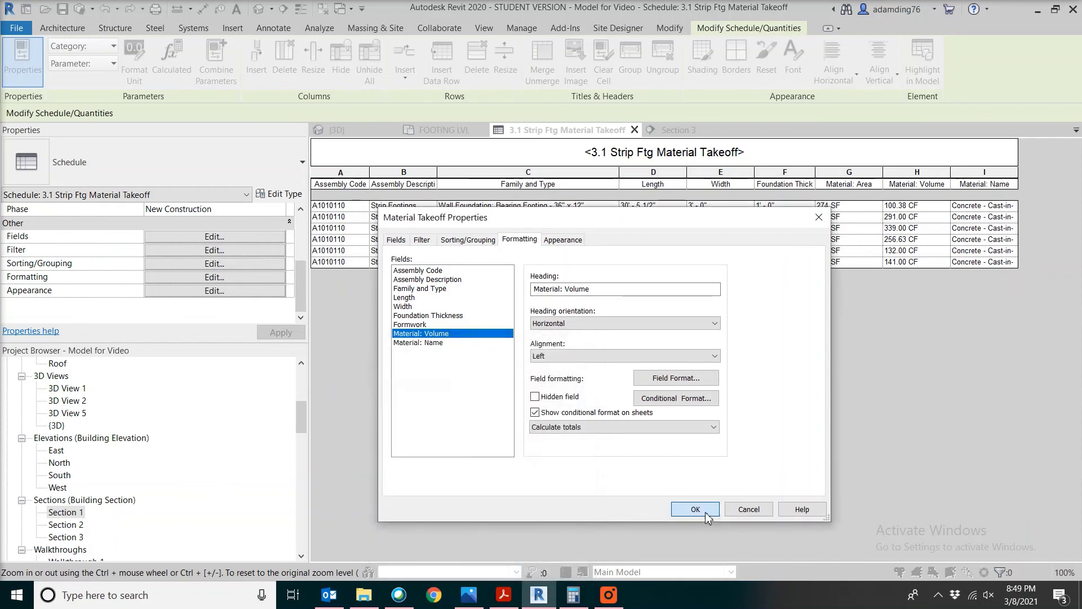
left_click(706, 513)
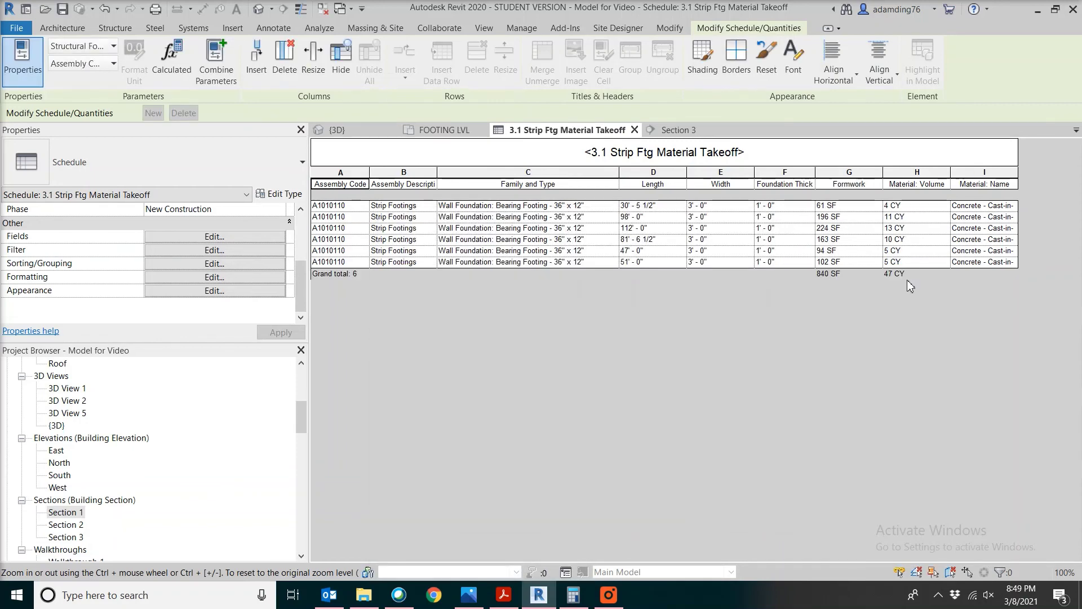